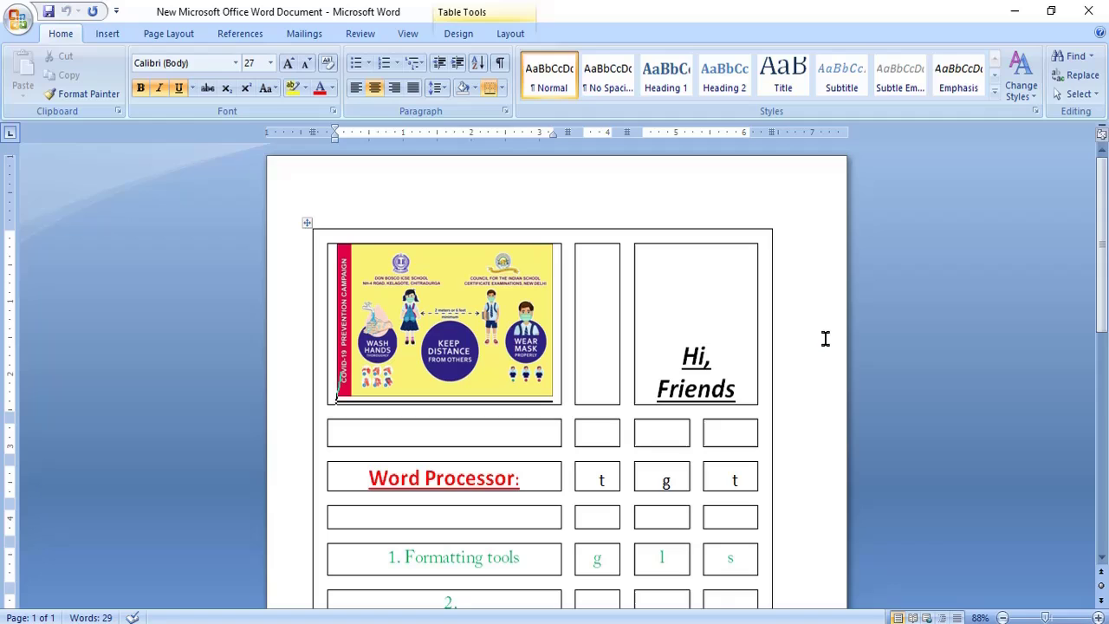
- Put the cursor at the end of the table's first row and show the Page Layout ribbon
click(803, 290)
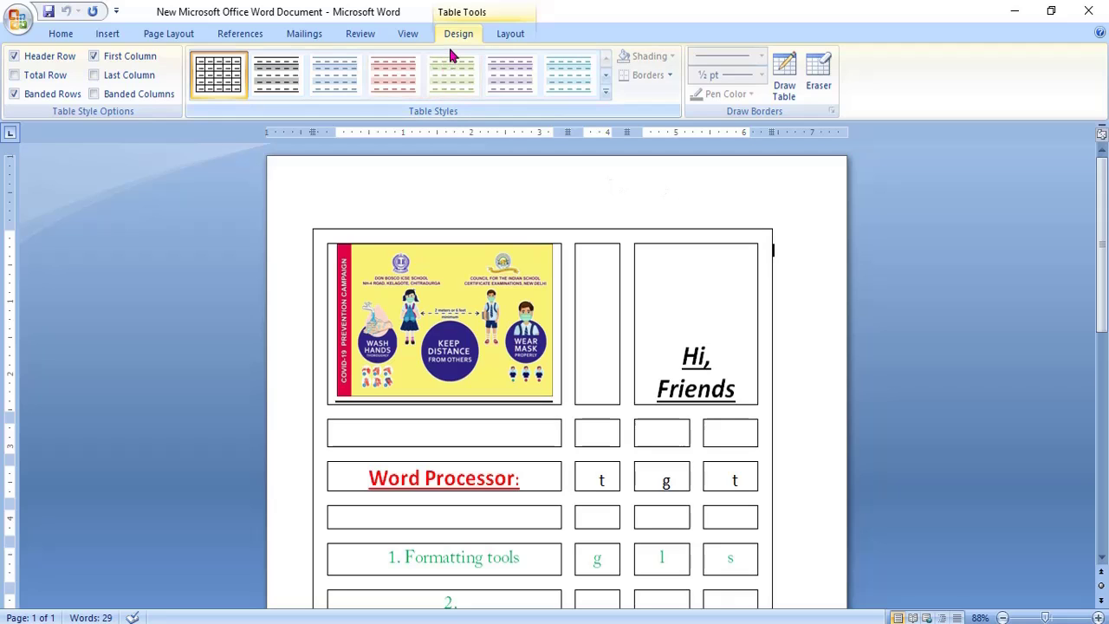
click(179, 40)
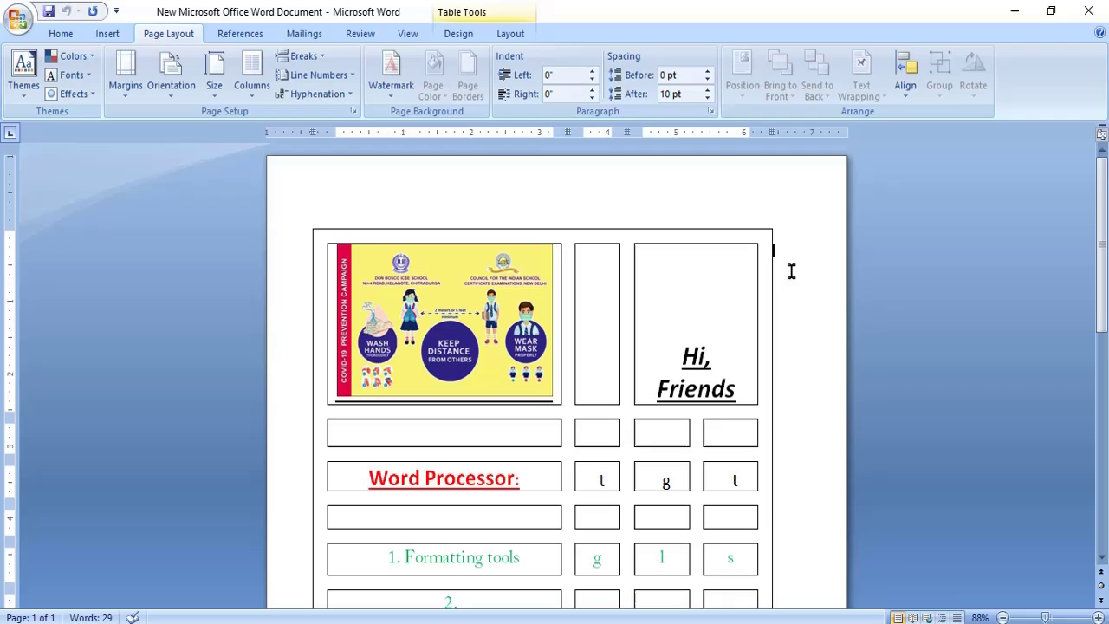
- Select everything and apply the light orange theme swatch as the peach page colour
key(ctrl+a)
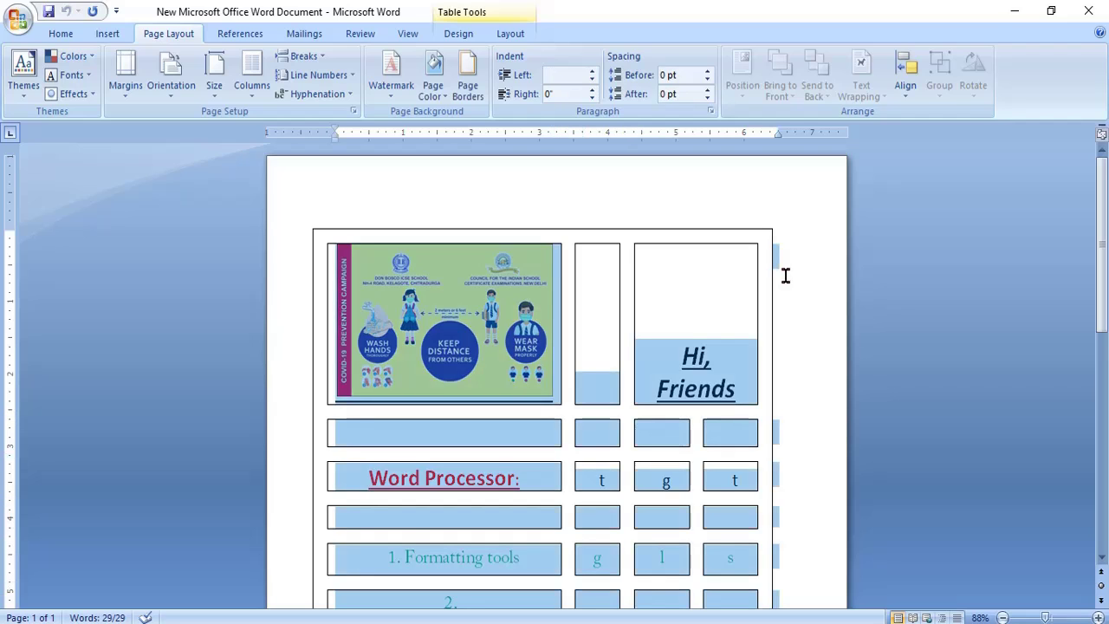
click(440, 104)
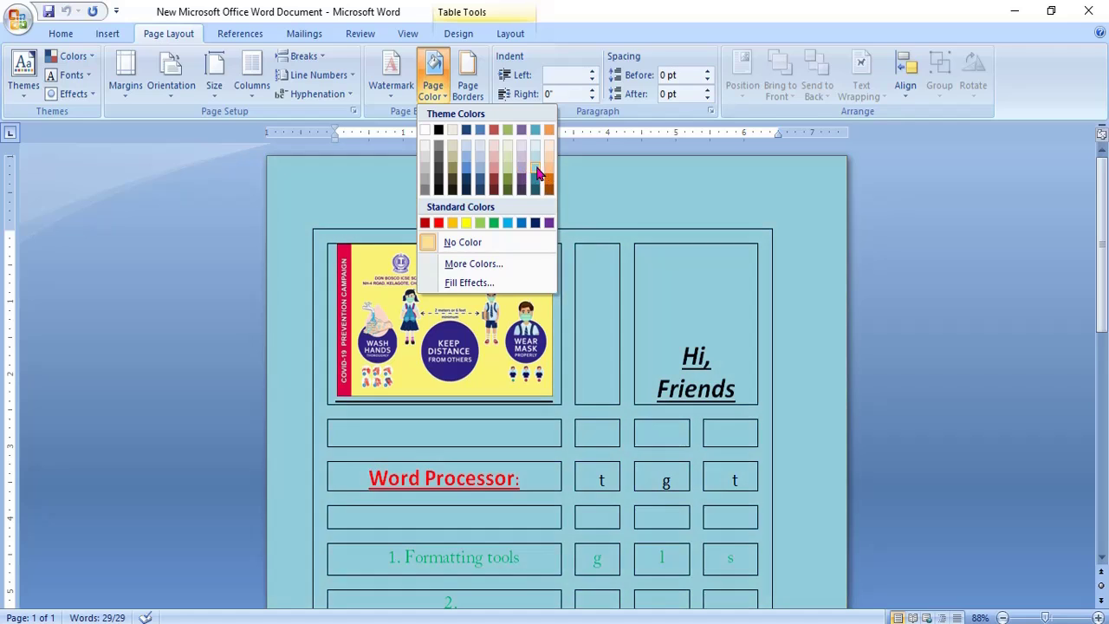
click(789, 349)
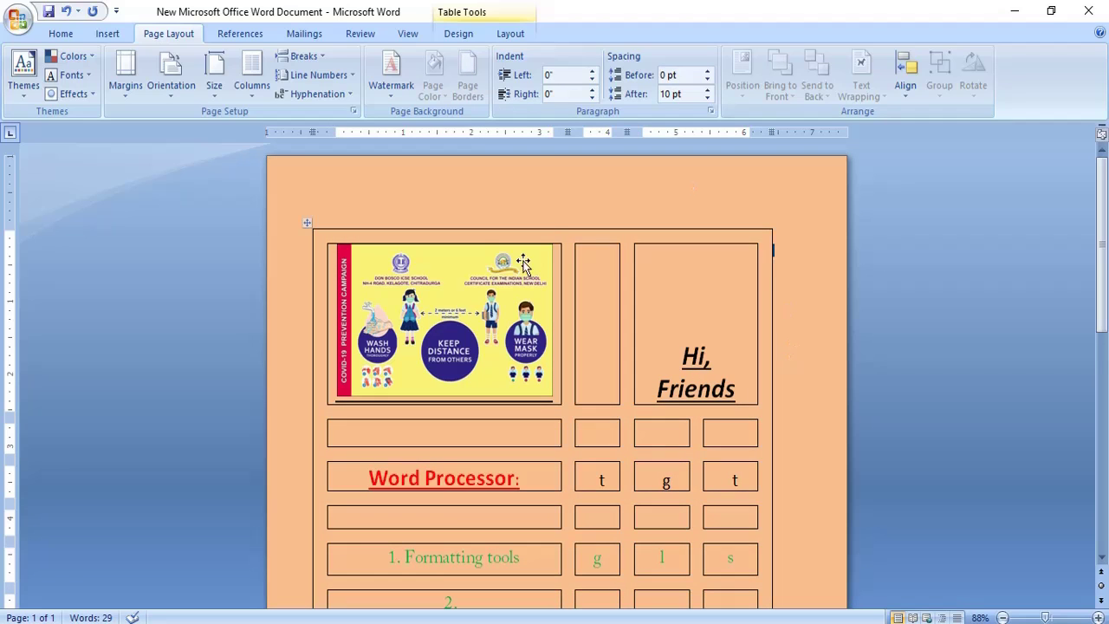
scroll(804, 407, down, 3)
scroll(801, 411, down, 5)
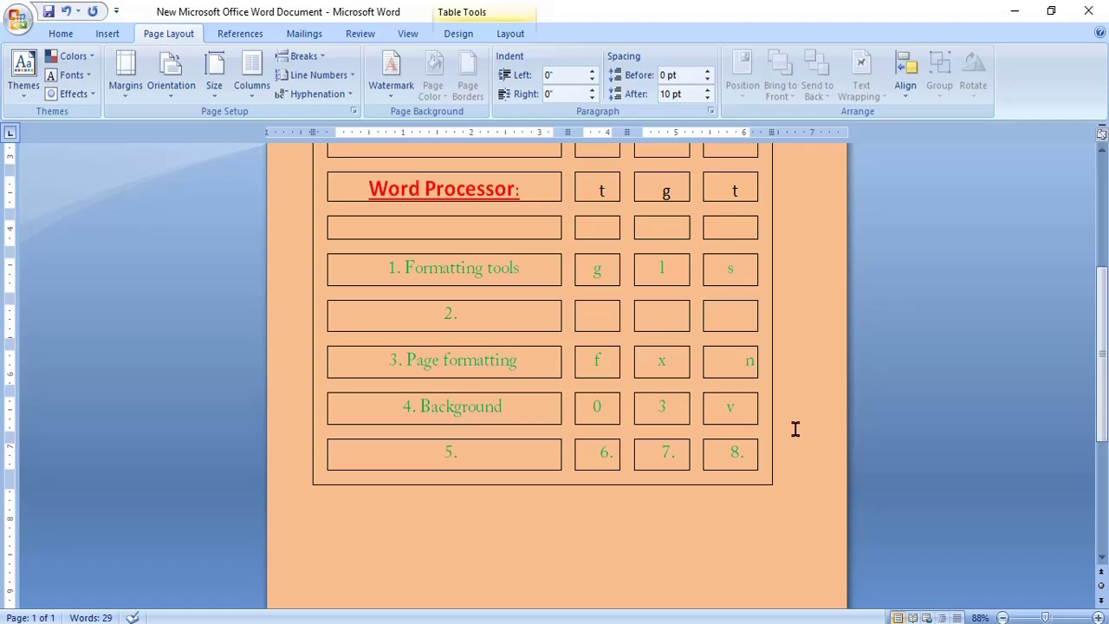
scroll(681, 525, up, 8)
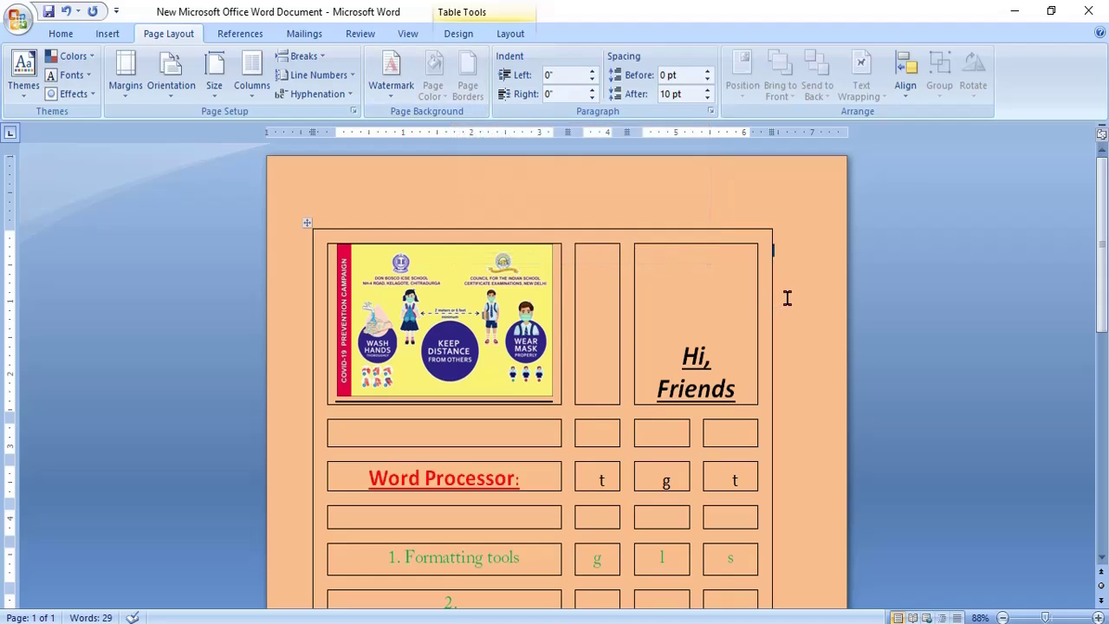
- Add a red apples art page border with black colour and 3 pt width
key(ctrl+a)
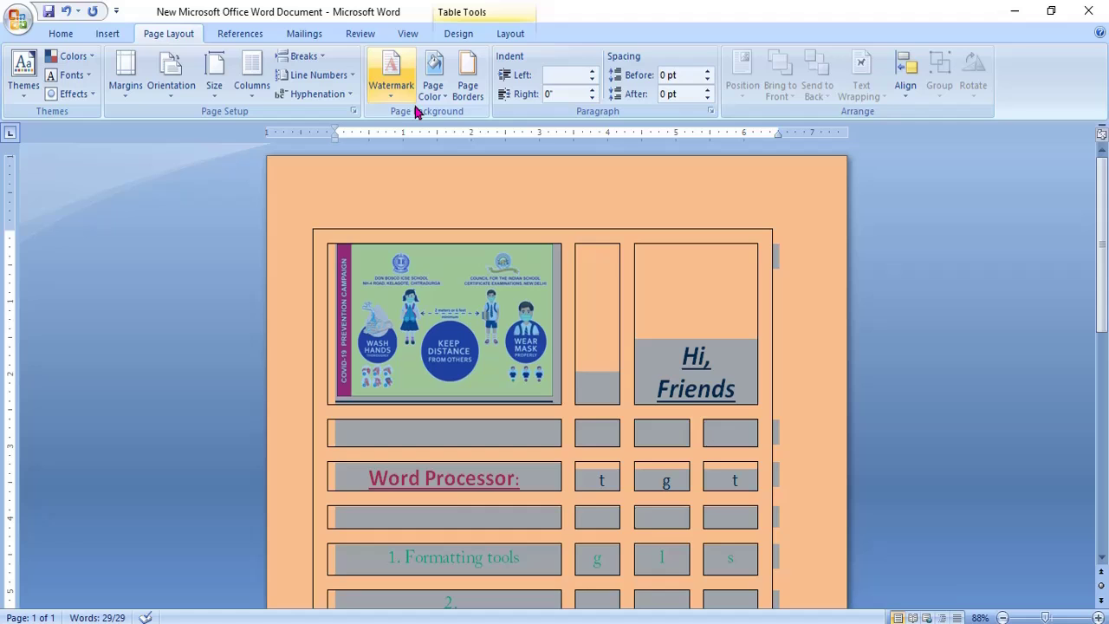
click(465, 92)
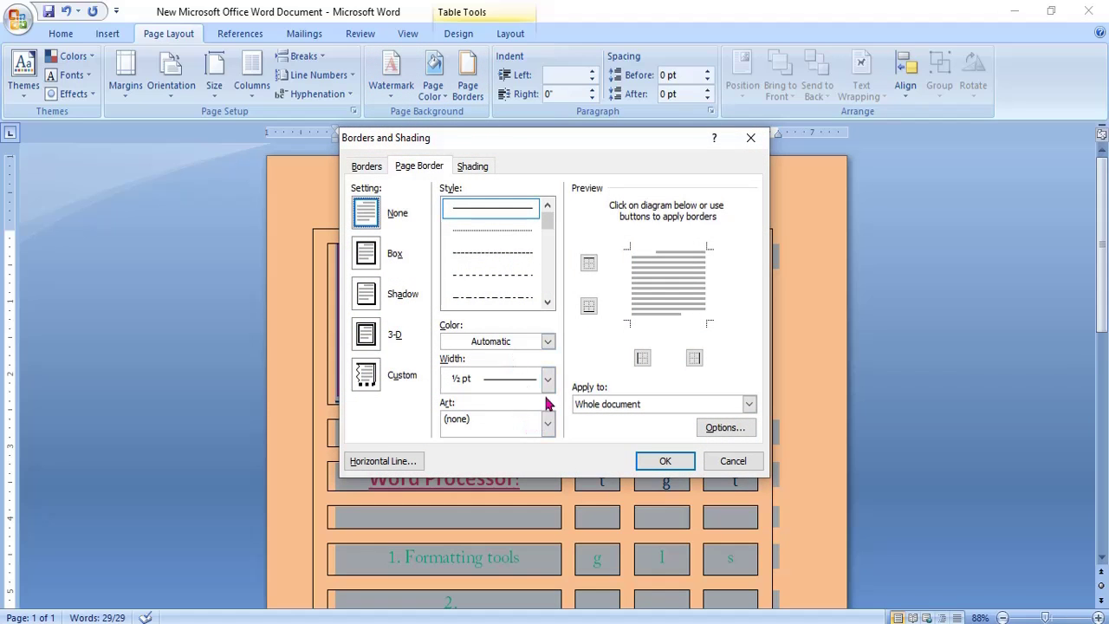
click(547, 342)
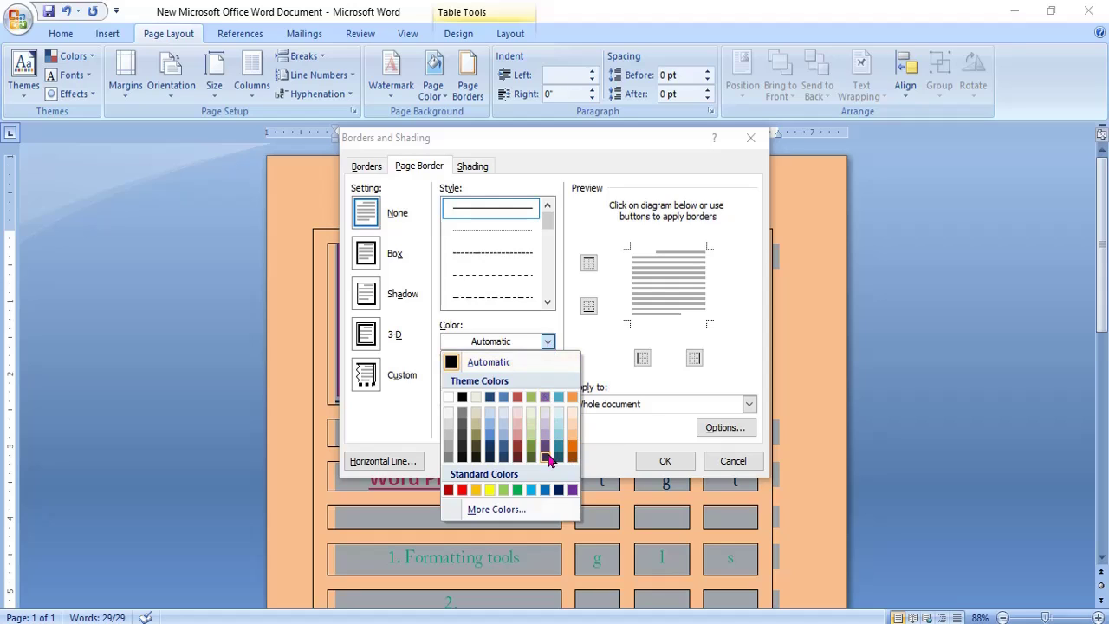
click(464, 458)
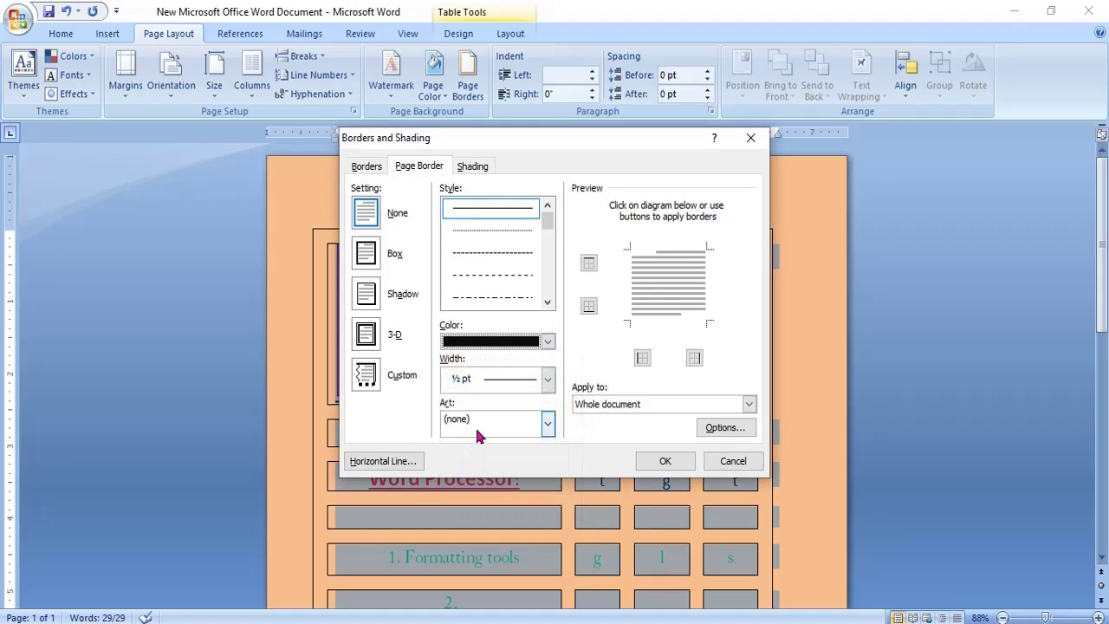
click(546, 378)
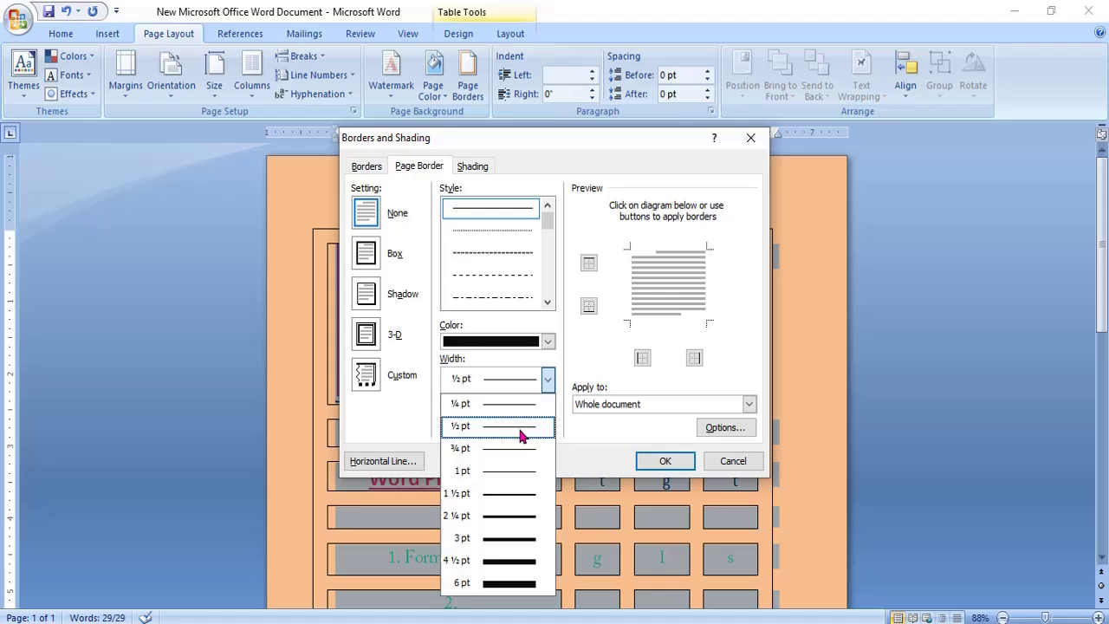
click(520, 539)
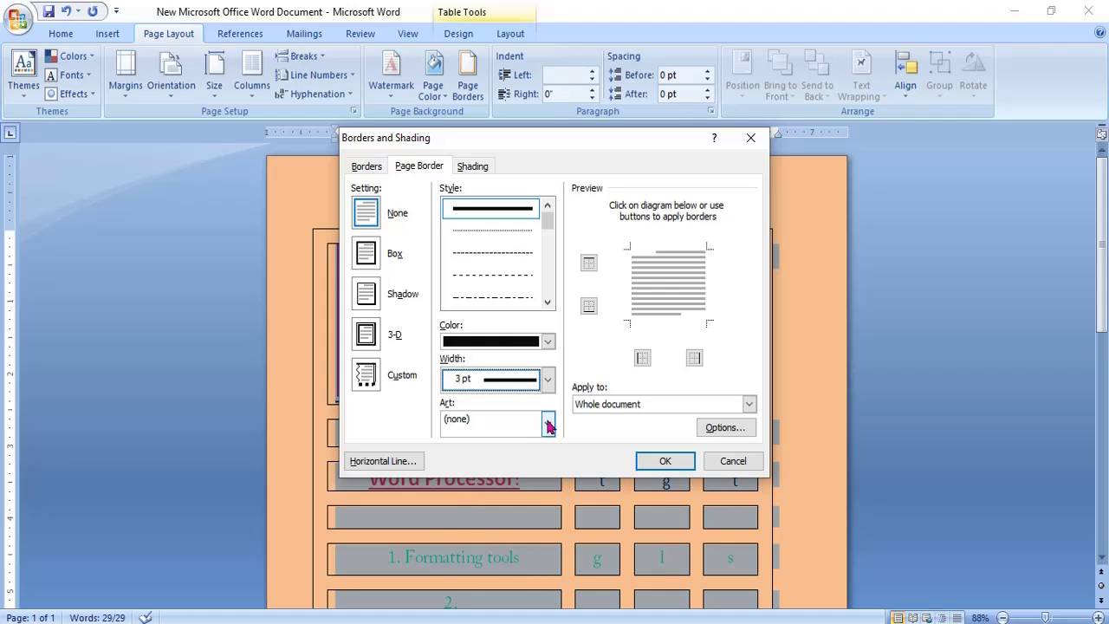
click(547, 424)
click(501, 475)
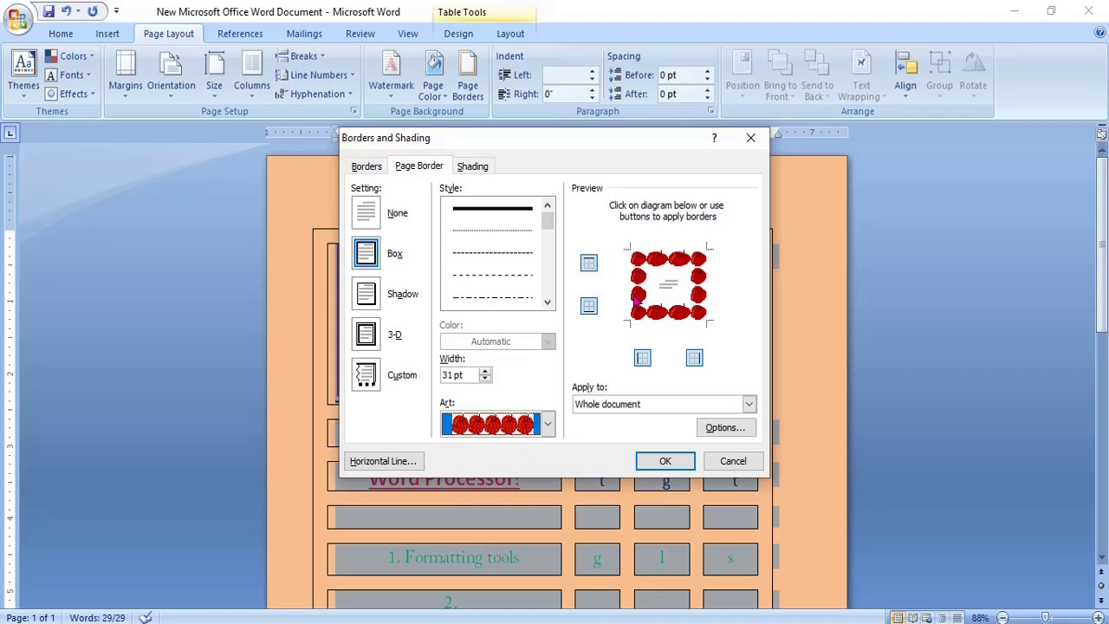
click(667, 461)
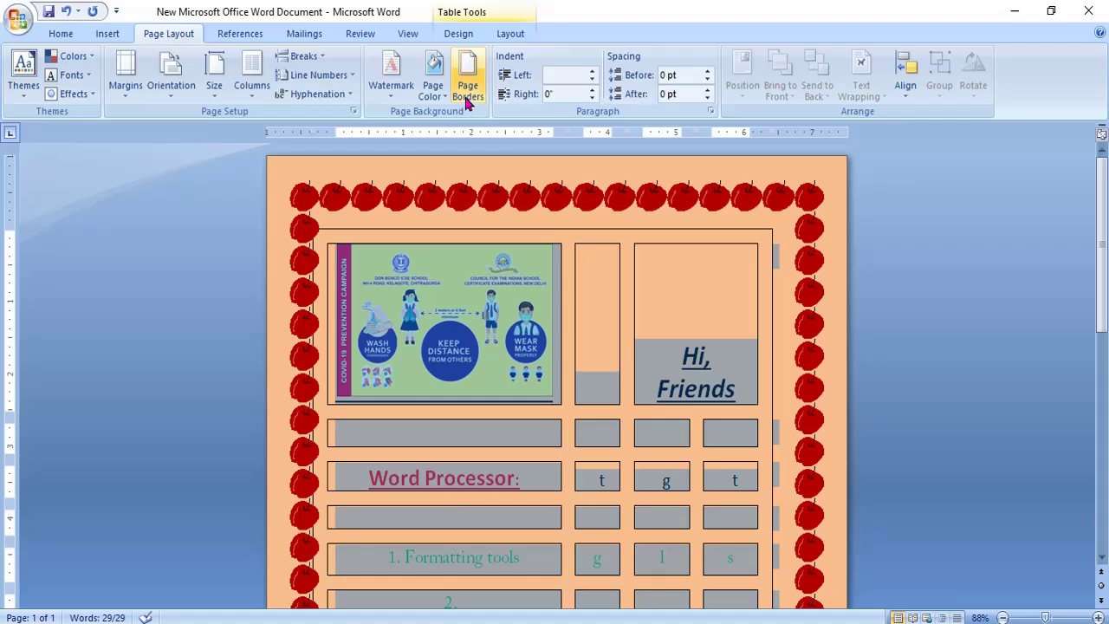
- Swap the apple art for a plain black 3 pt double-line page border with no art
click(789, 246)
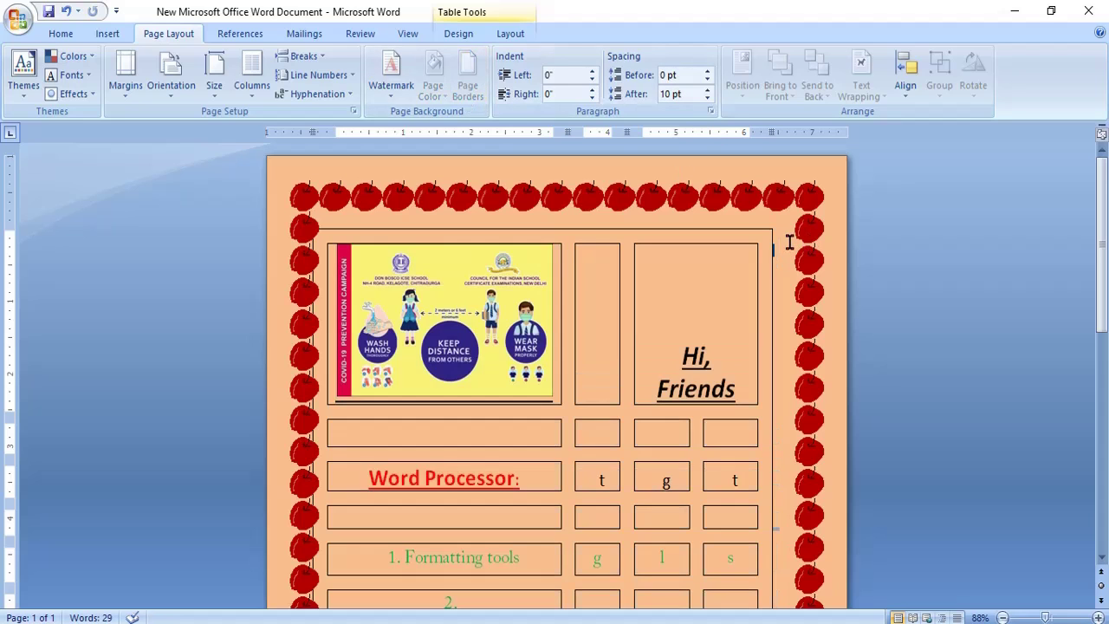
key(ctrl+a)
click(468, 82)
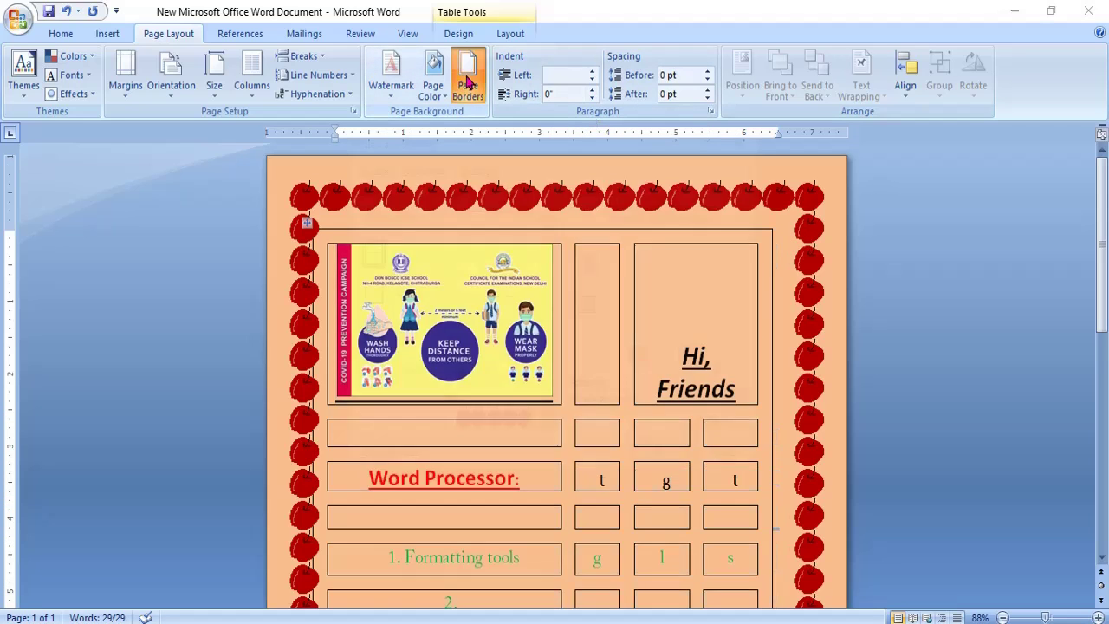
click(547, 423)
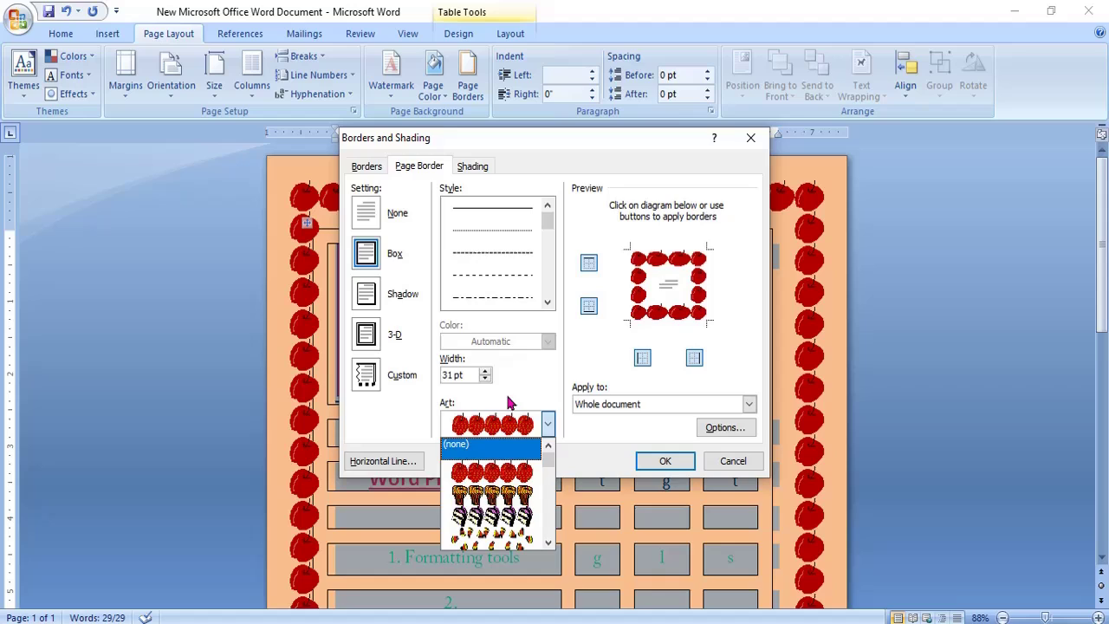
click(456, 444)
click(547, 378)
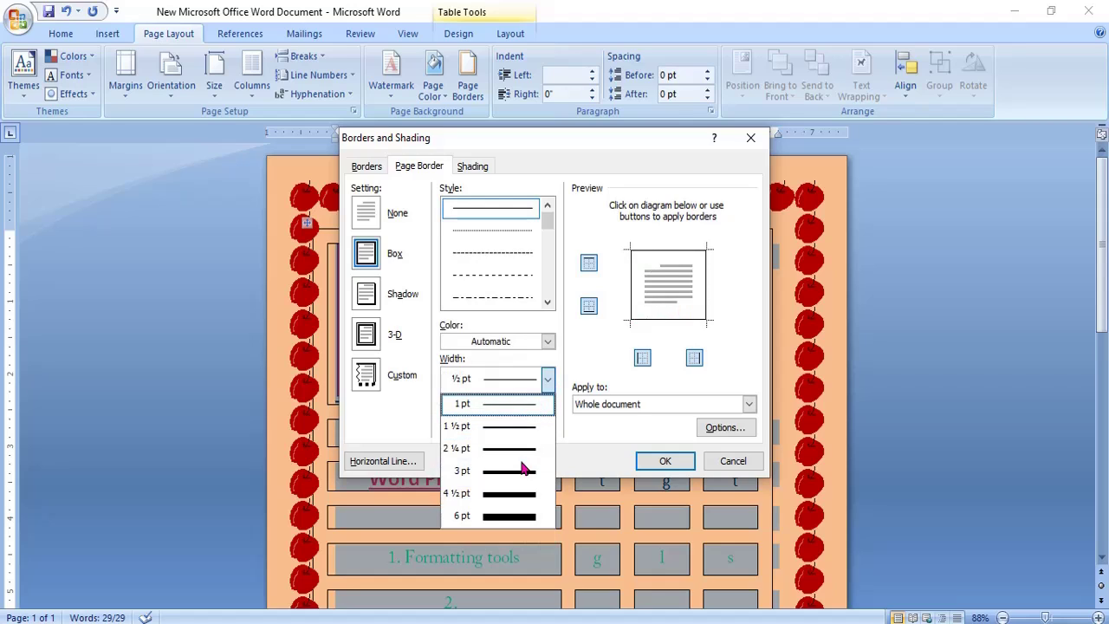
click(523, 472)
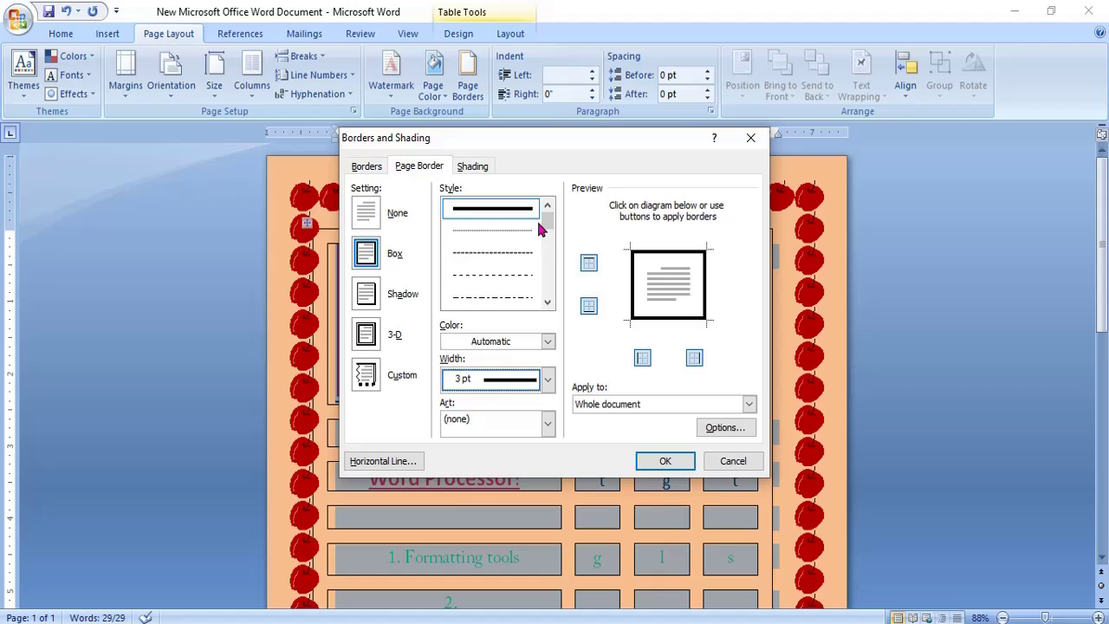
drag(546, 224, 545, 244)
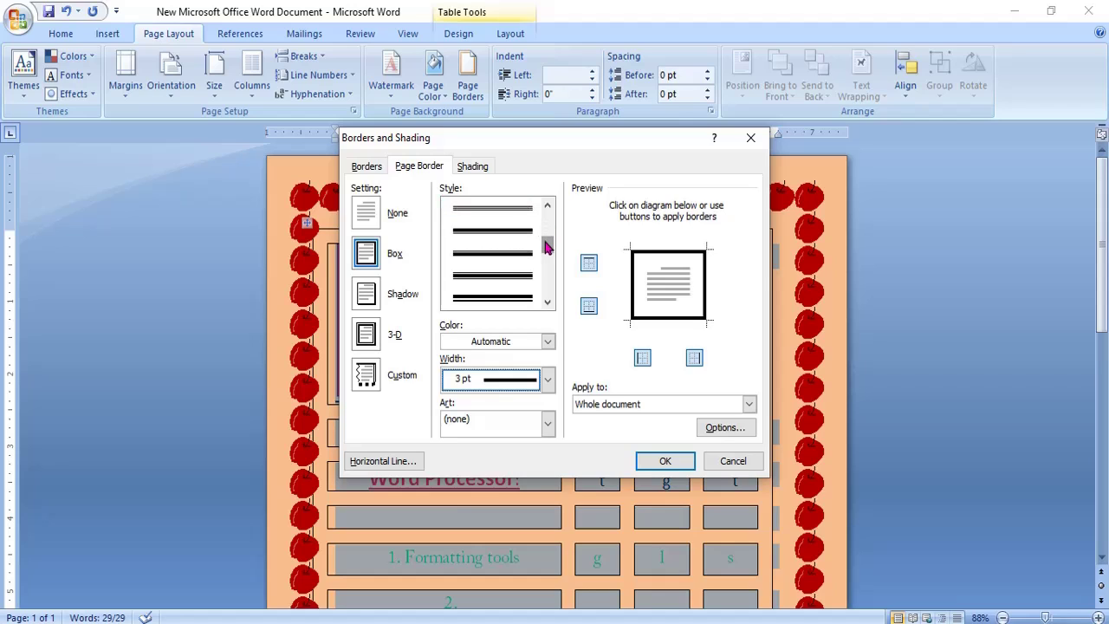
click(514, 298)
click(662, 460)
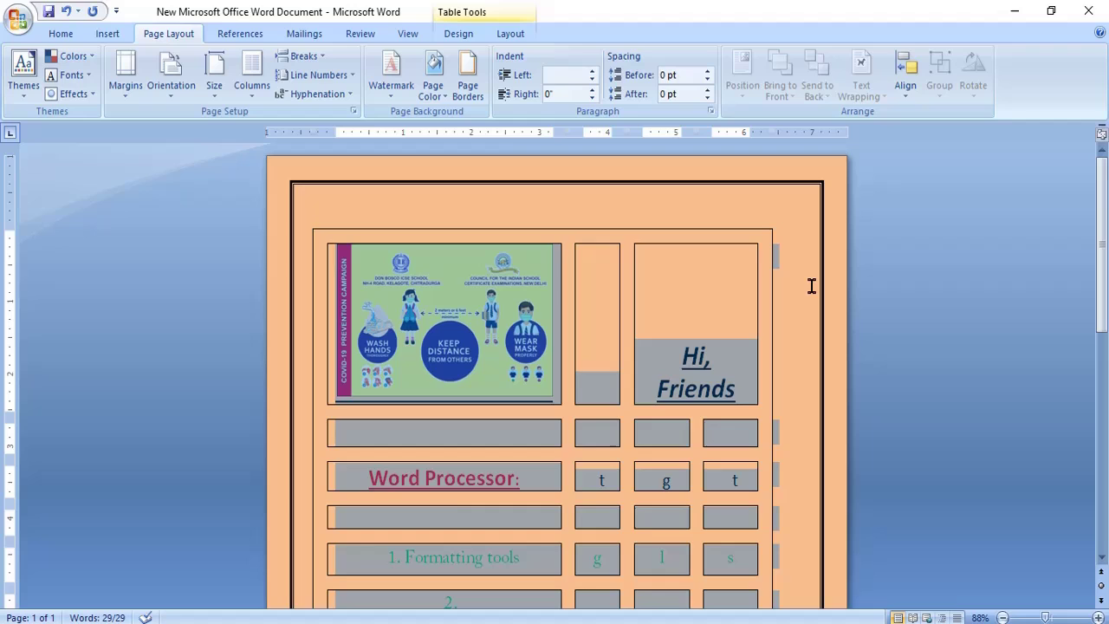
click(808, 250)
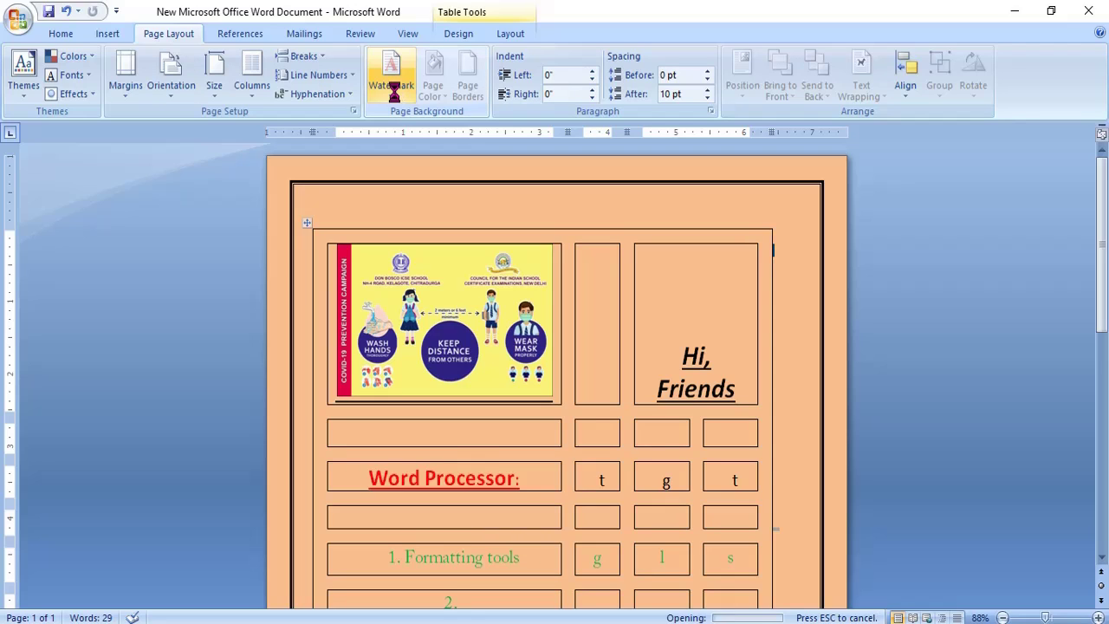
- Try the DO NOT COPY watermark, then replace it with 'Donbosco' in Gill Sans Ultra Bold
click(394, 95)
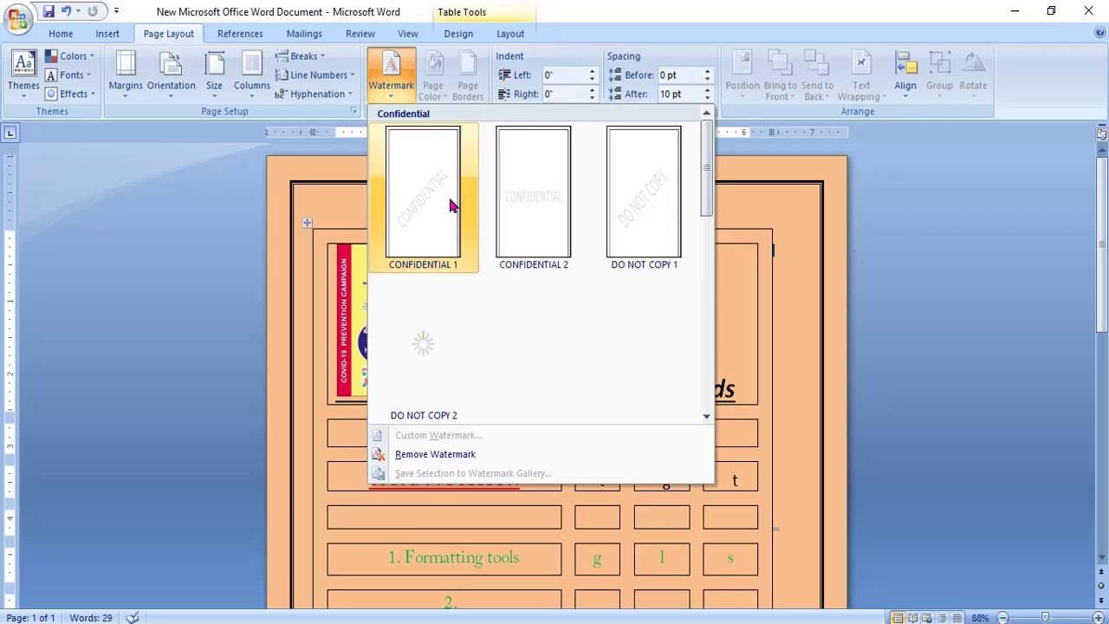
click(429, 340)
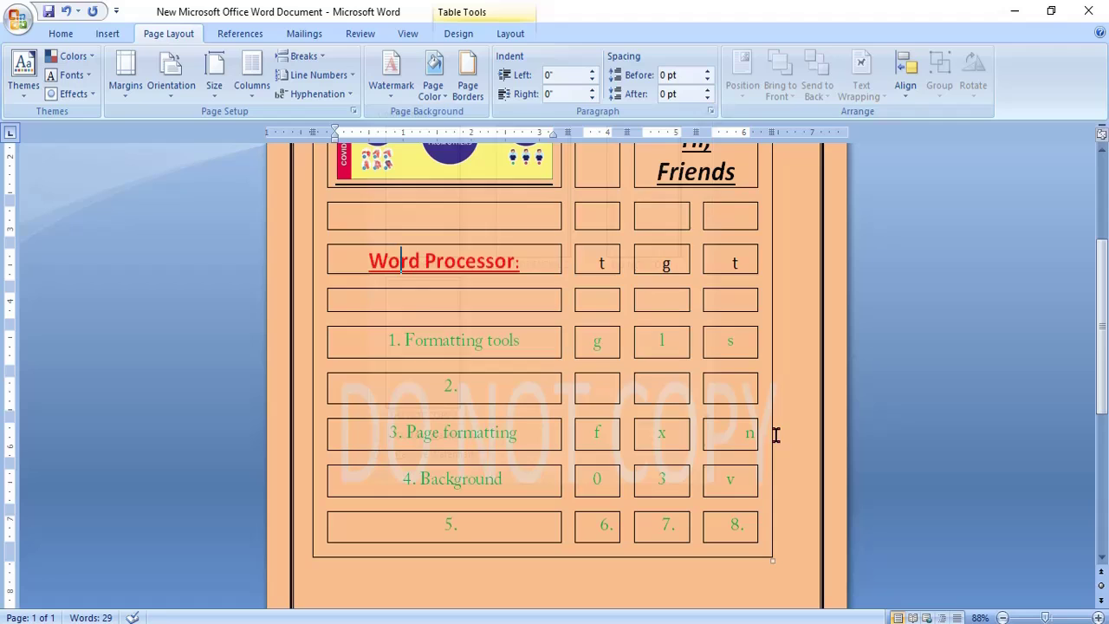
click(391, 78)
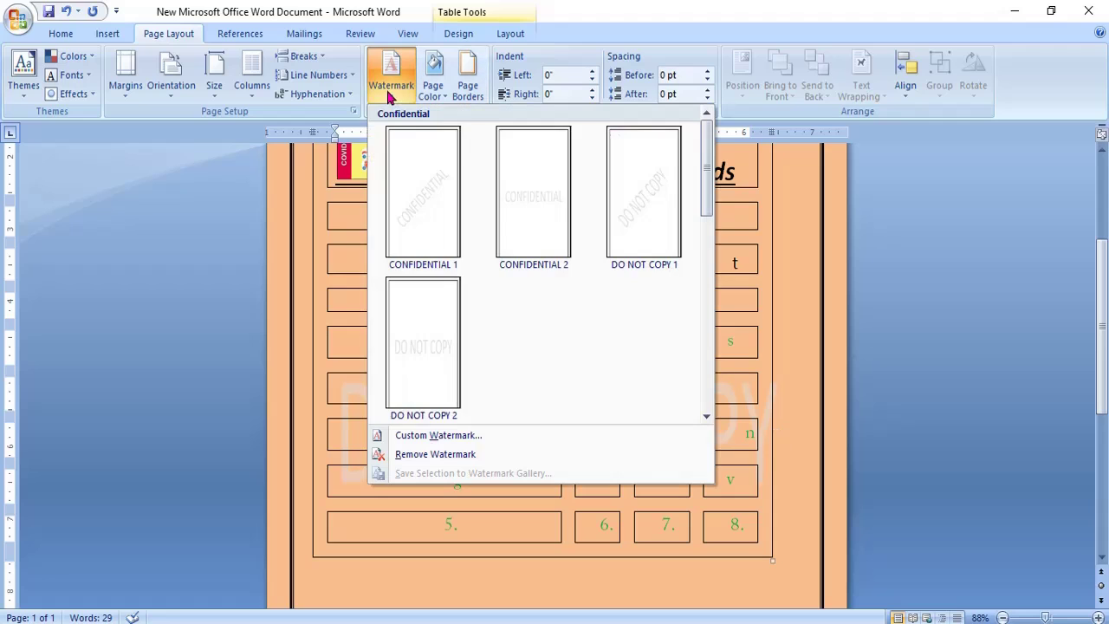
click(442, 437)
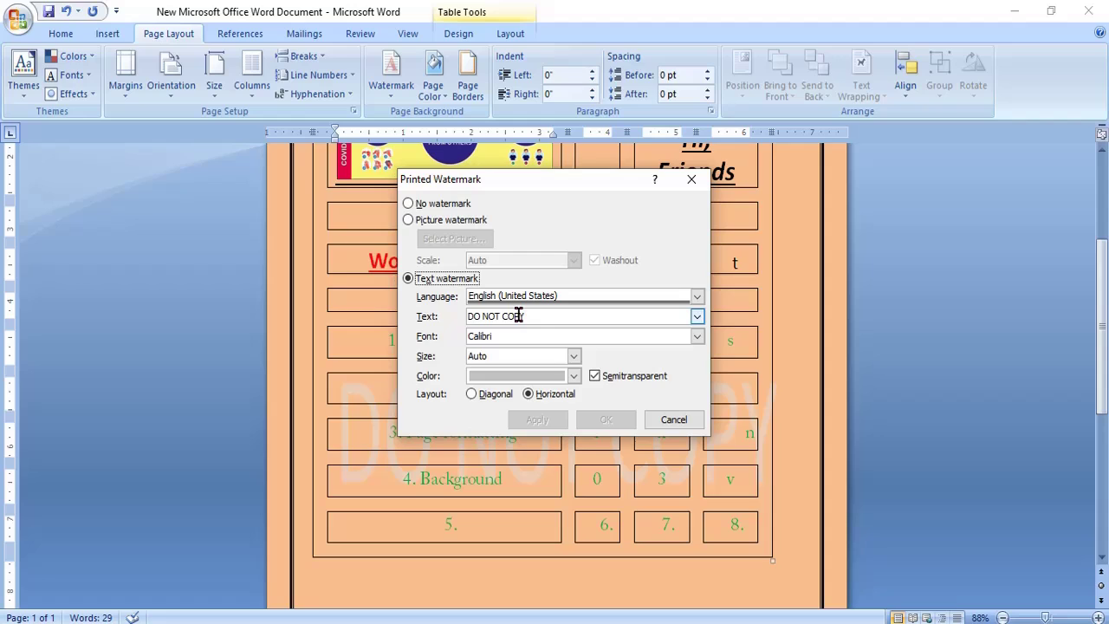
drag(530, 316, 468, 316)
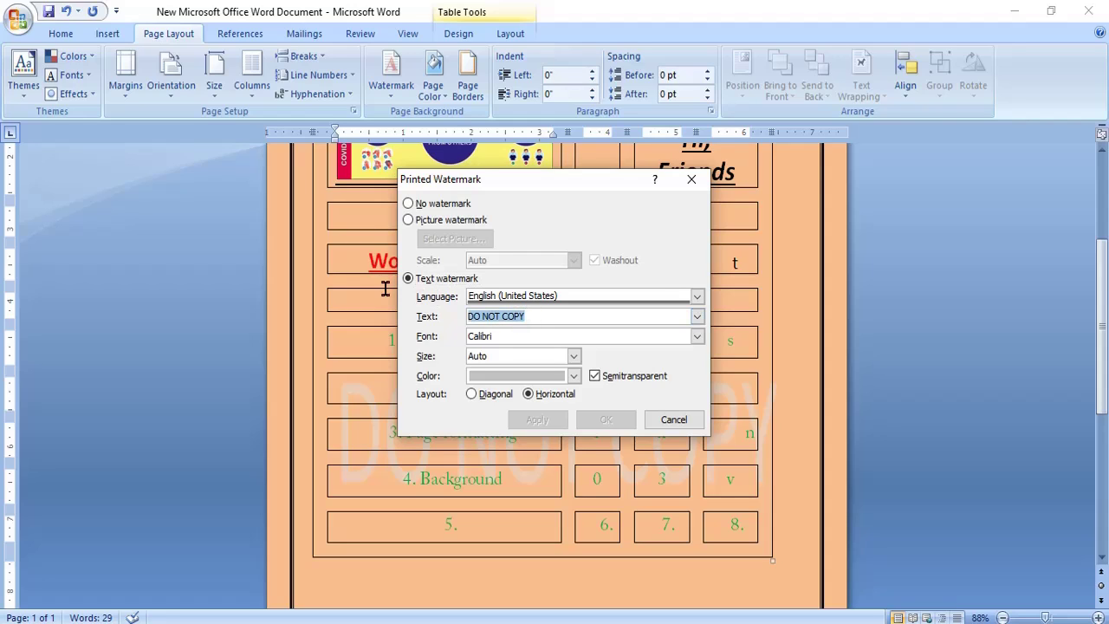
text(Donbosco)
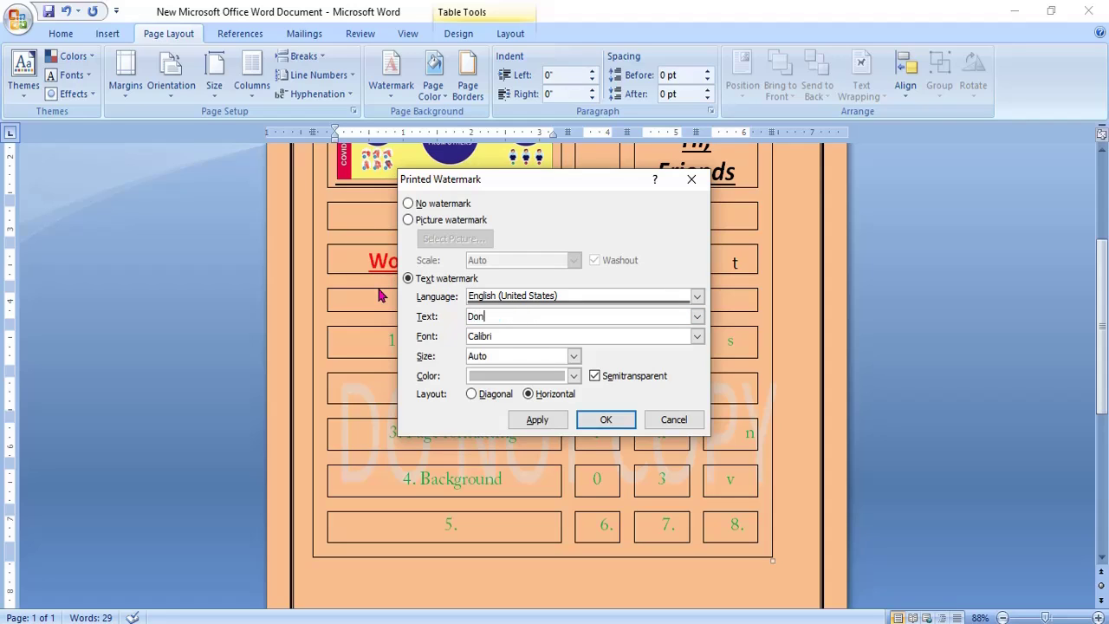
click(697, 336)
scroll(520, 389, down, 15)
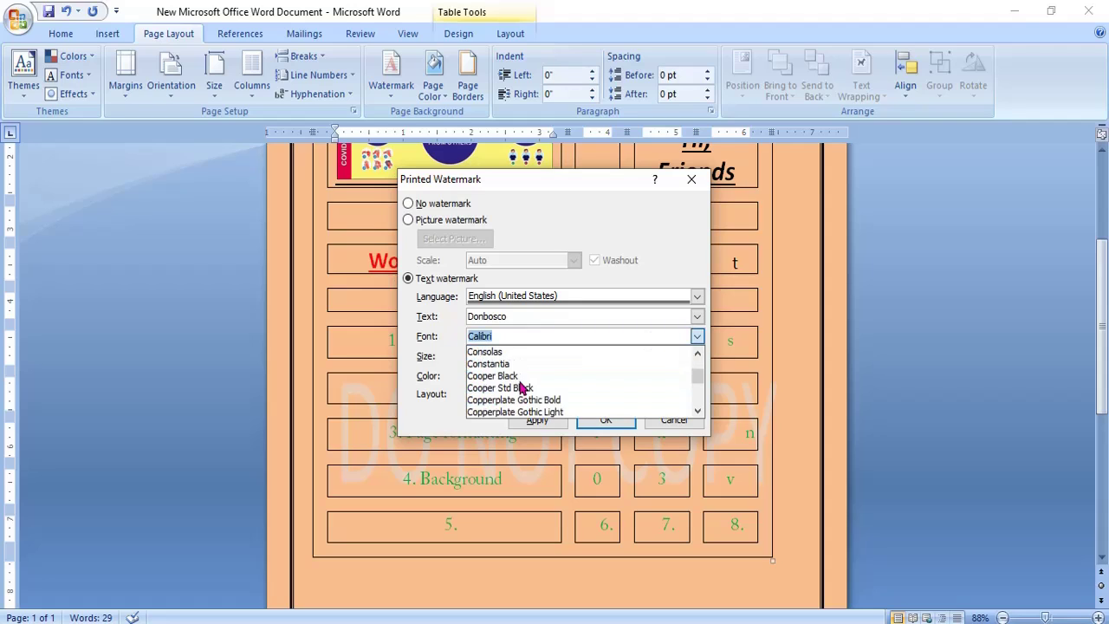
click(520, 387)
click(573, 356)
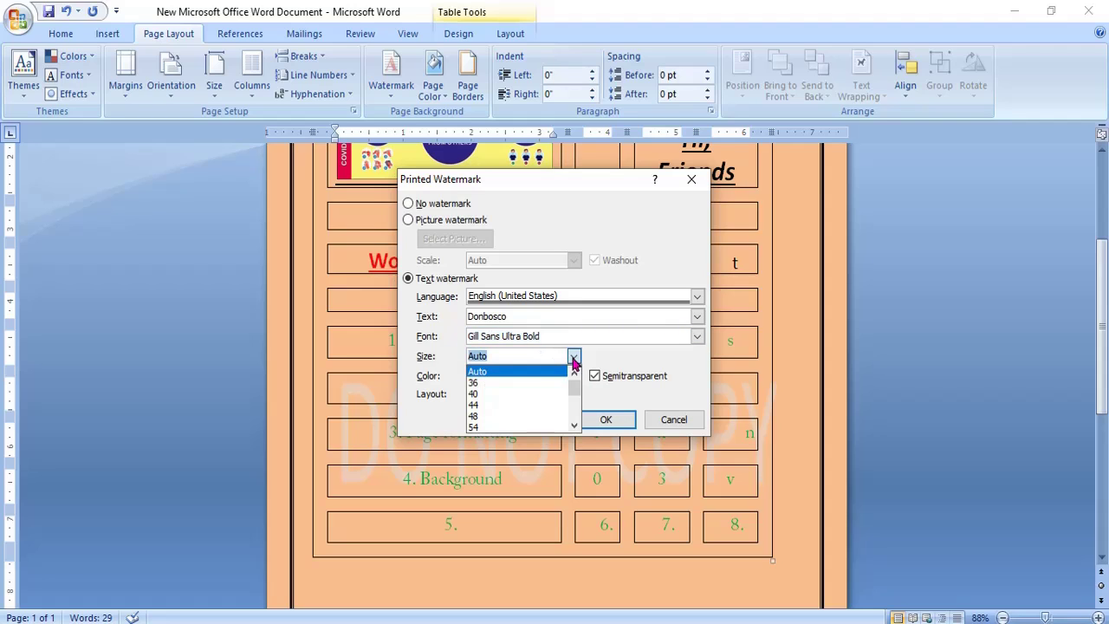
key(Return)
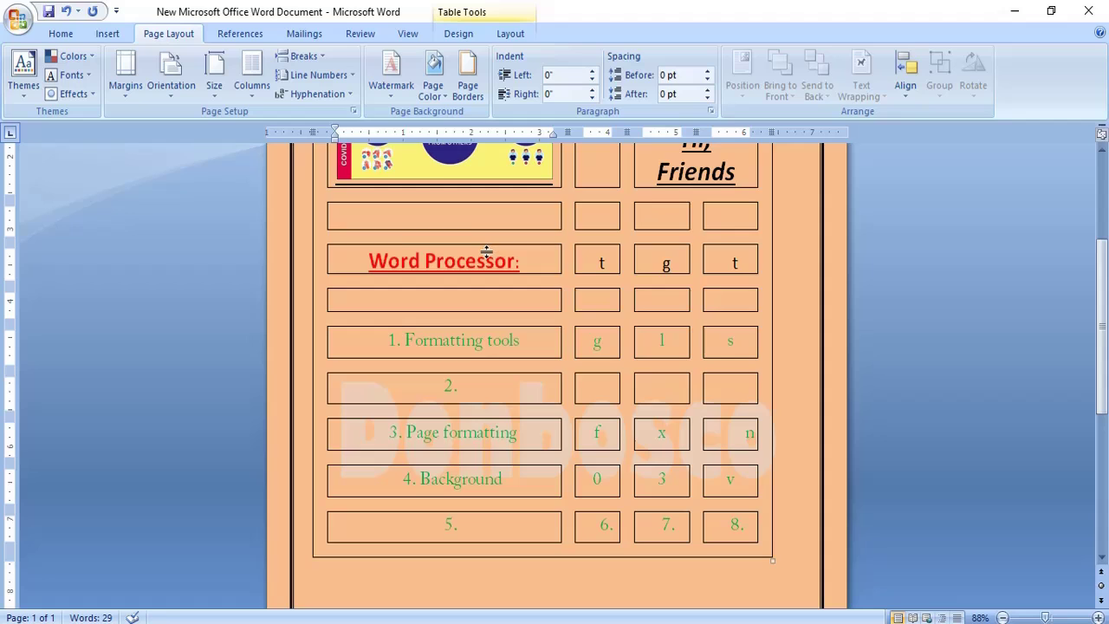
- Apply the Mother-Mary-holding-Jesus picture as a custom page watermark
click(390, 87)
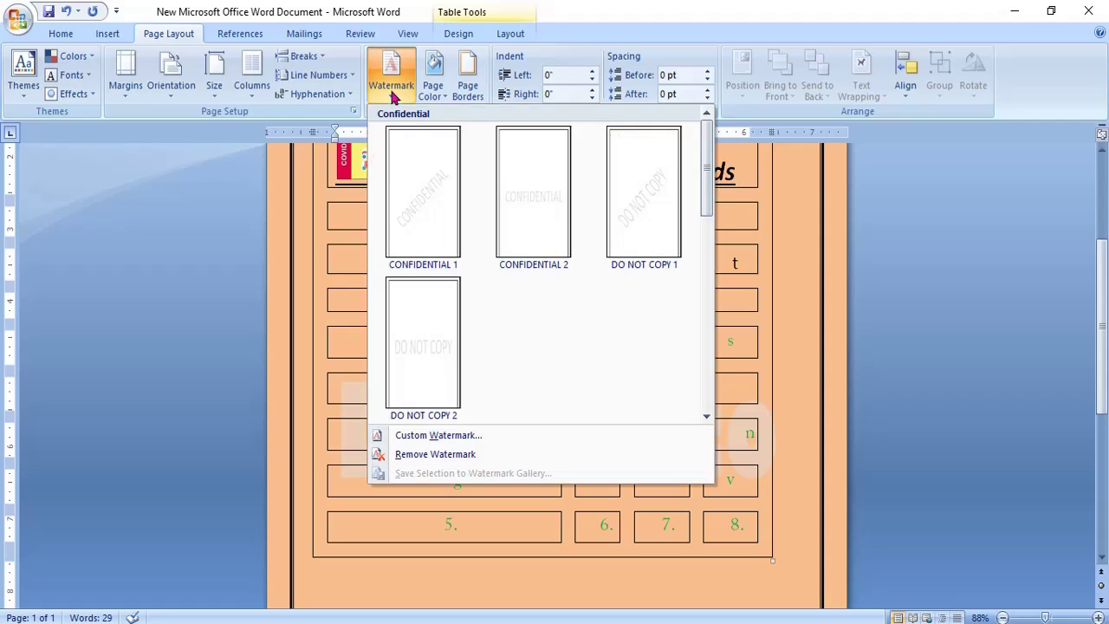
click(436, 437)
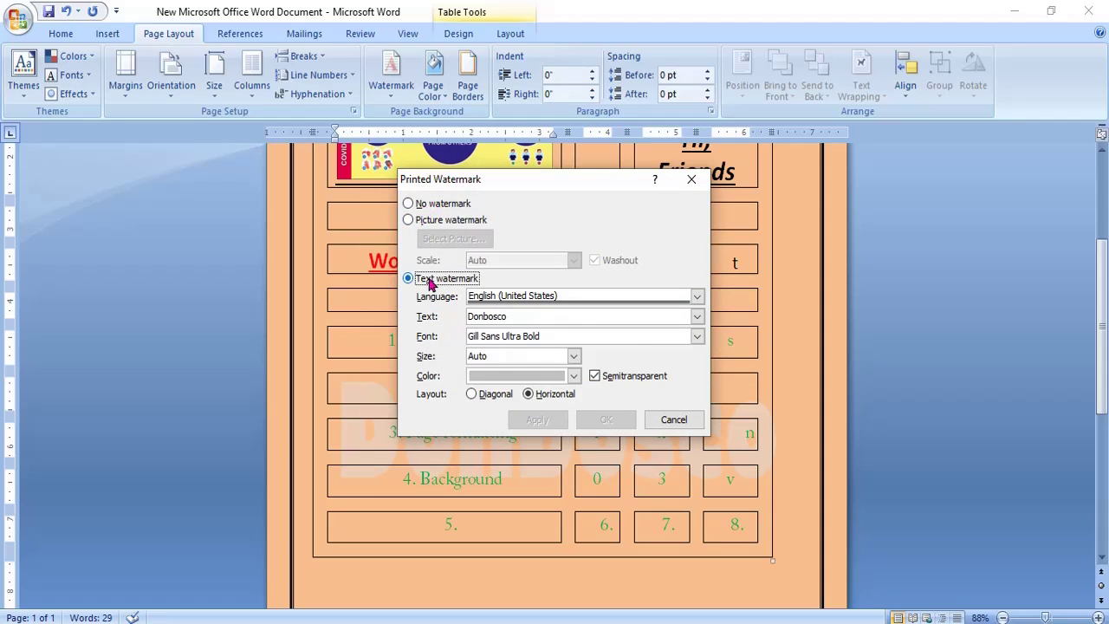
click(409, 221)
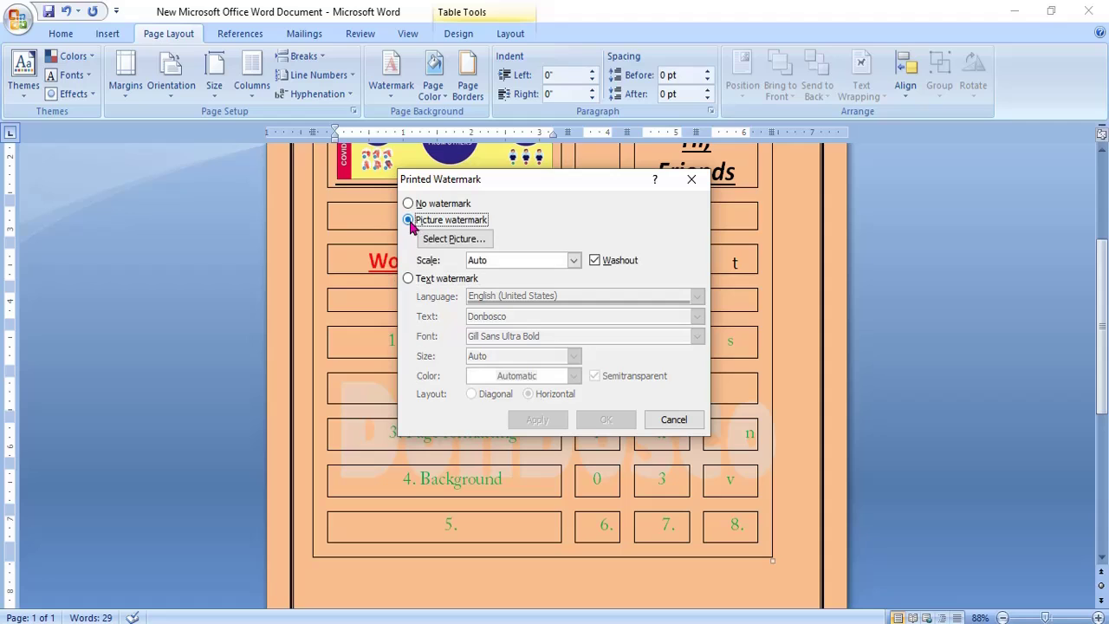
click(453, 238)
scroll(693, 485, down, 1)
click(693, 487)
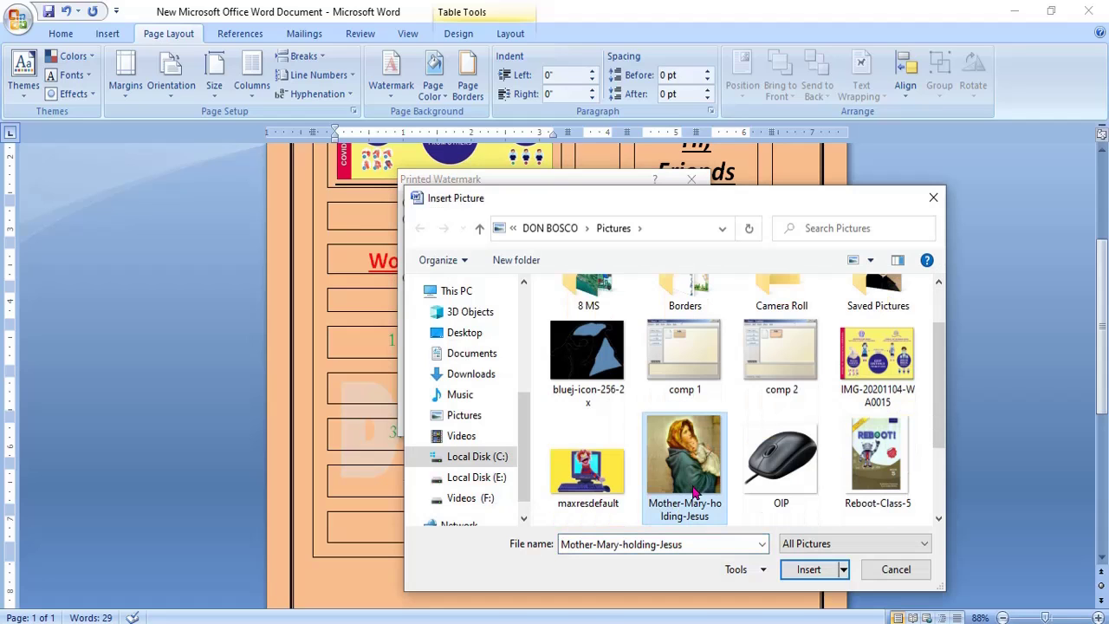
click(808, 569)
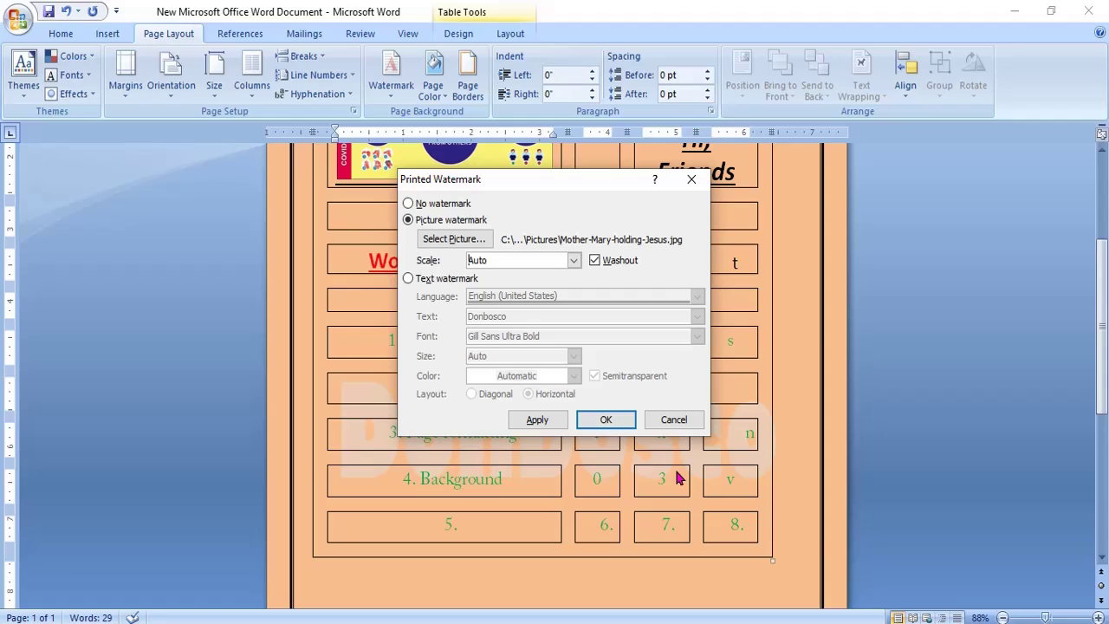
click(539, 420)
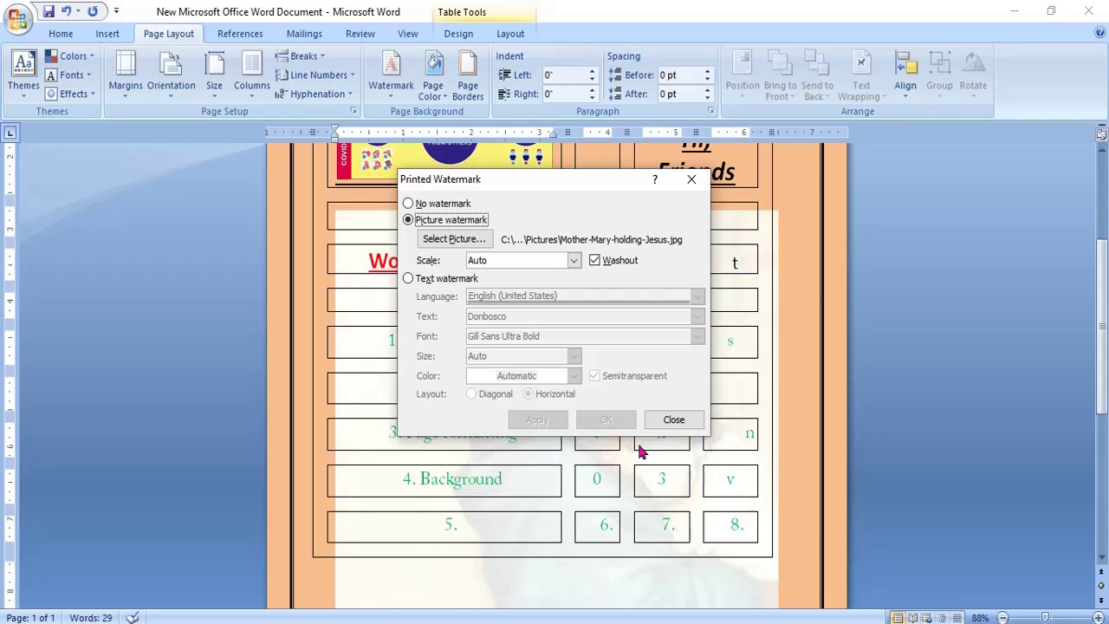
- Remove the watermark by choosing No watermark in the custom watermark settings
drag(612, 178, 901, 210)
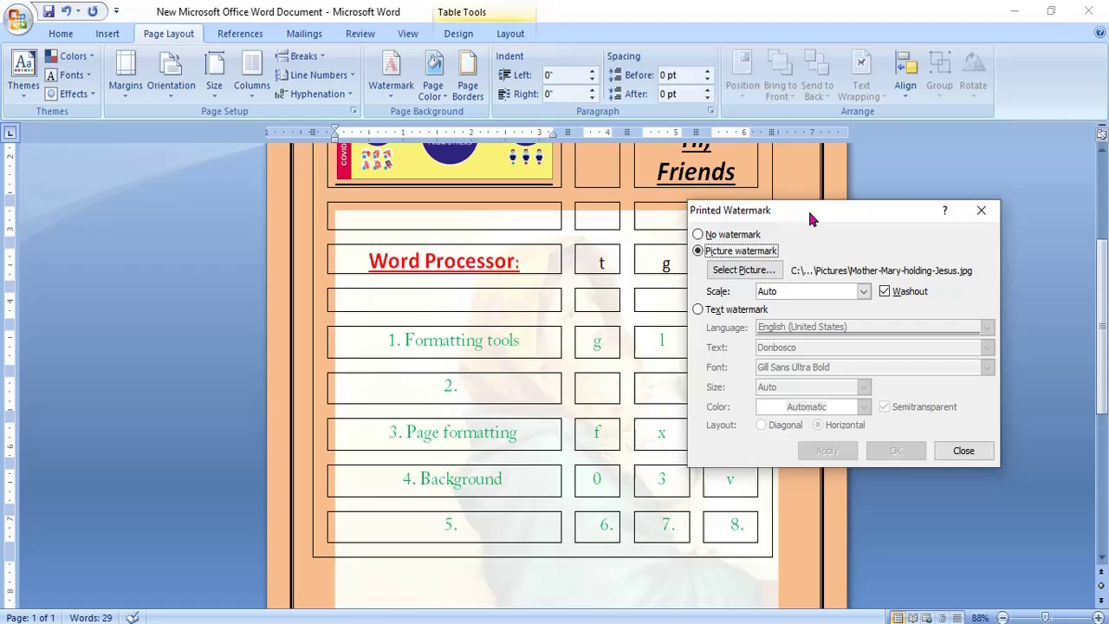
drag(808, 208, 598, 207)
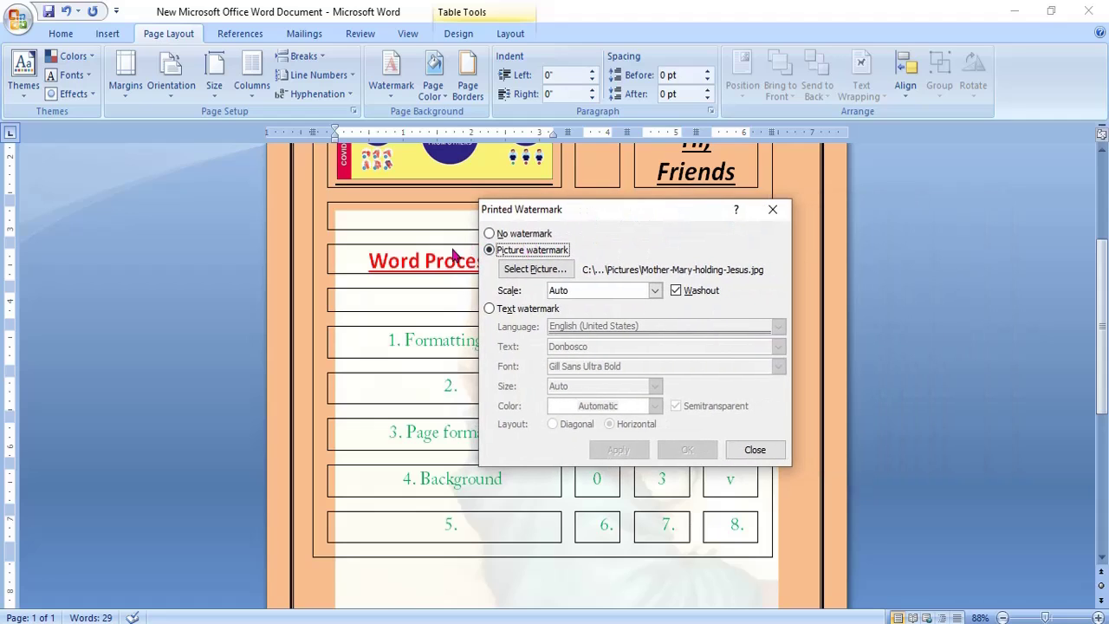
click(490, 233)
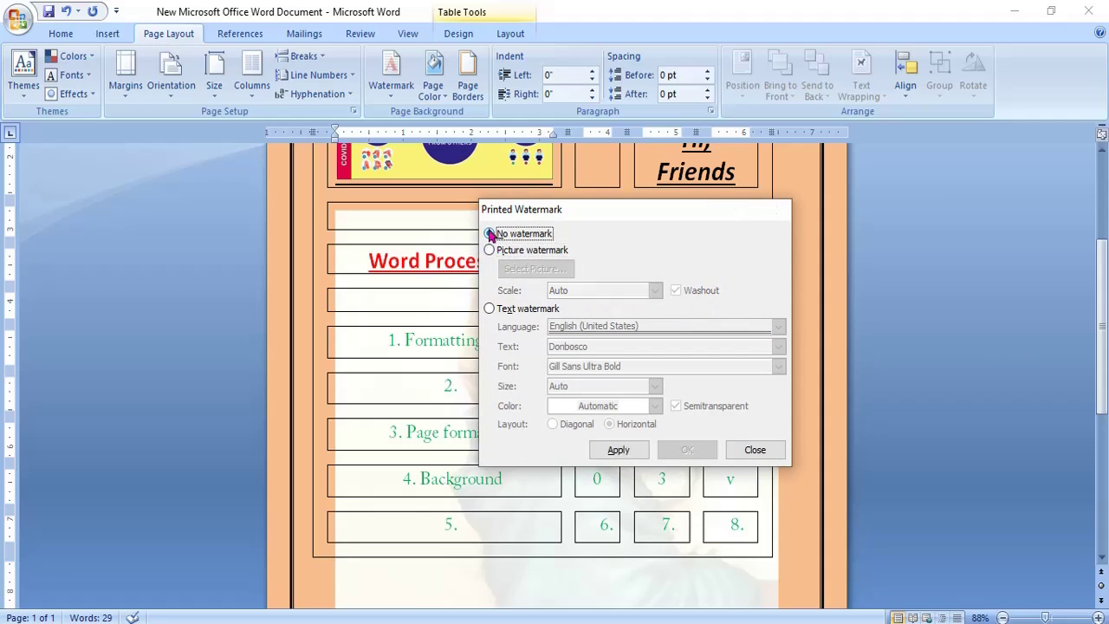
key(Return)
scroll(701, 351, up, 3)
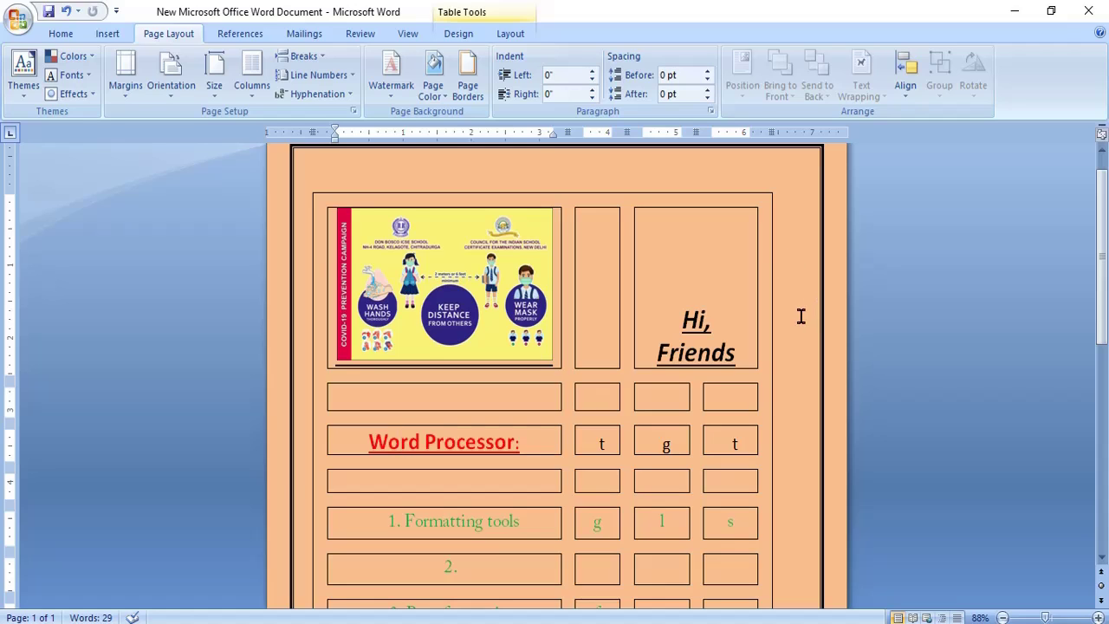
- Insert the Tiles design cover page at the front of the document
click(107, 34)
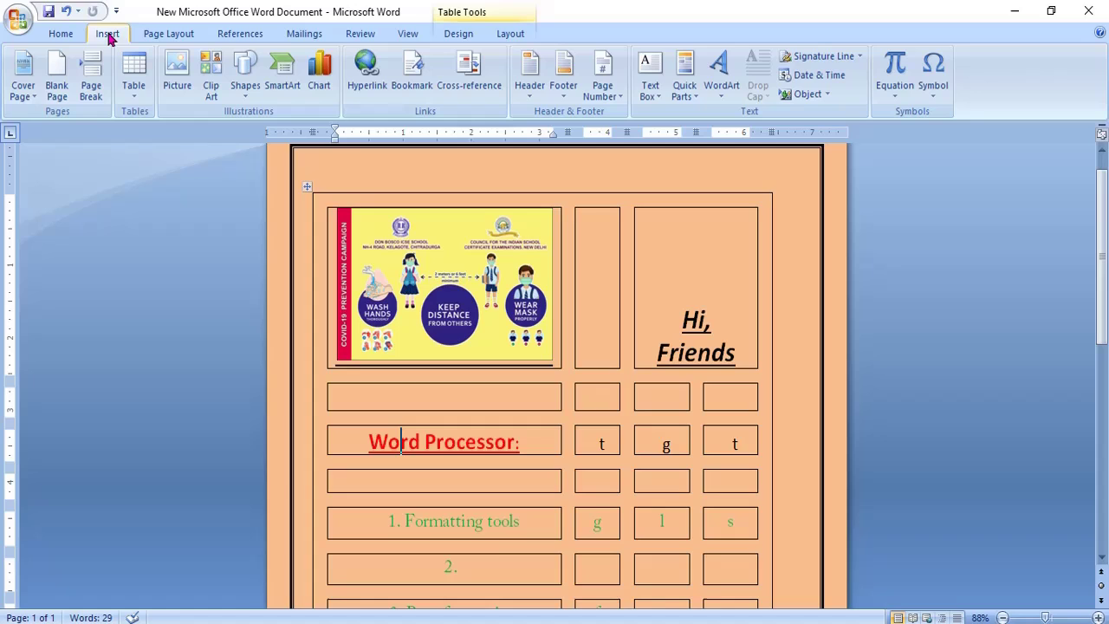
click(32, 101)
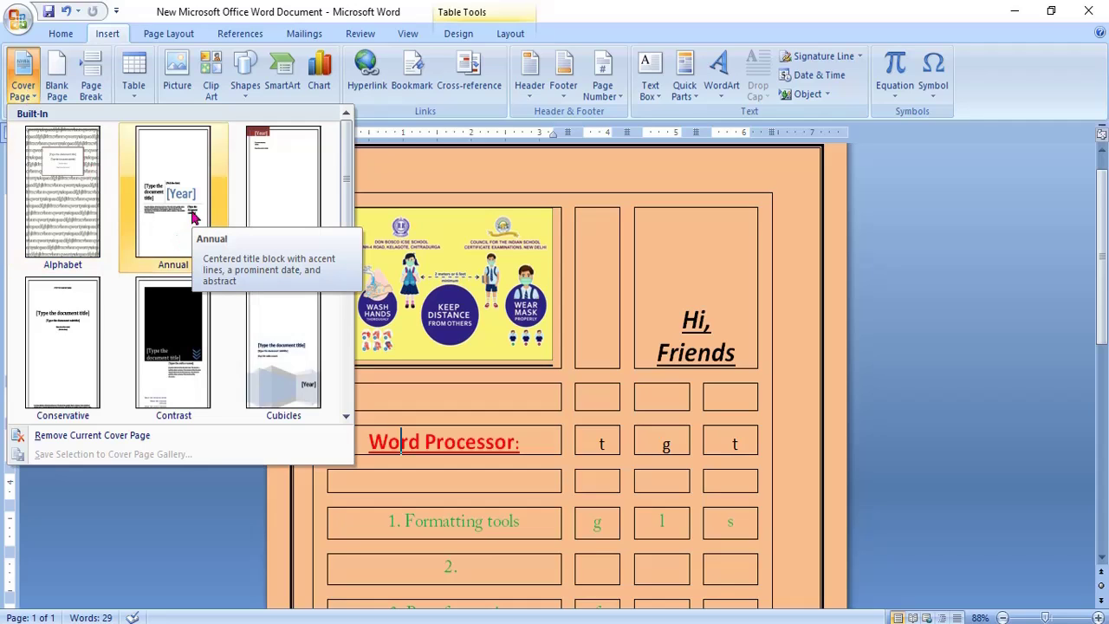
scroll(212, 241, down, 3)
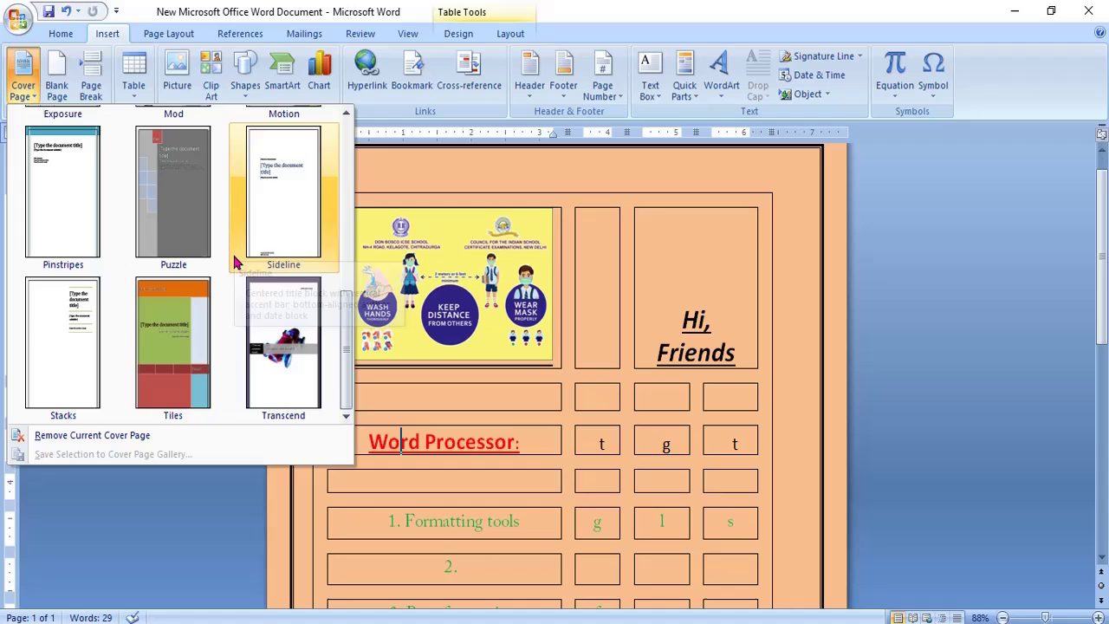
click(180, 349)
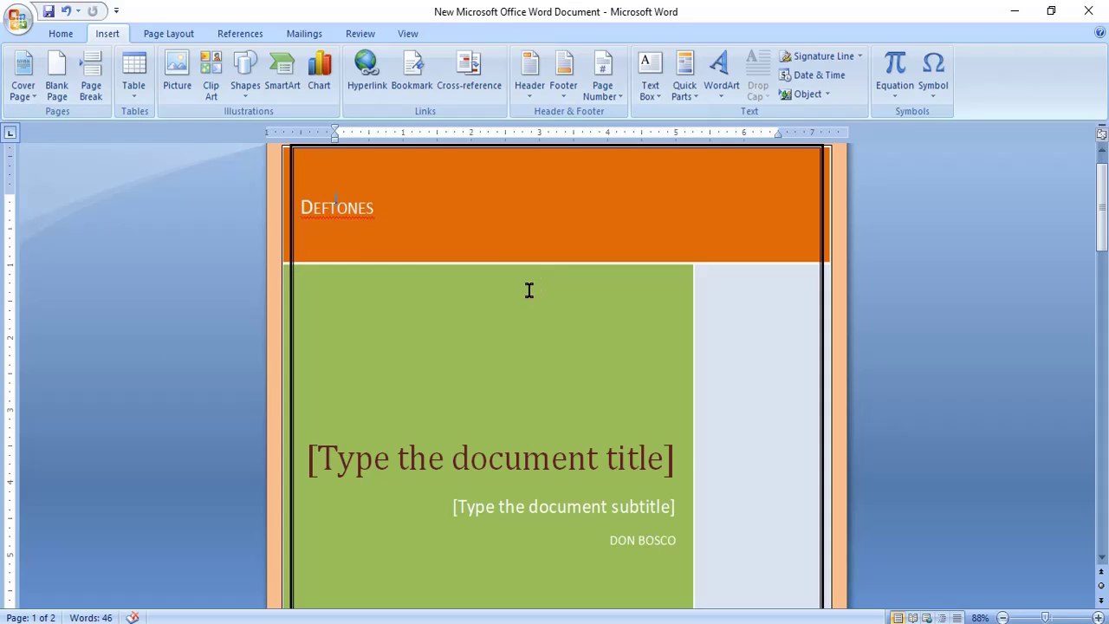
ctrl+scroll(538, 341, down, 3)
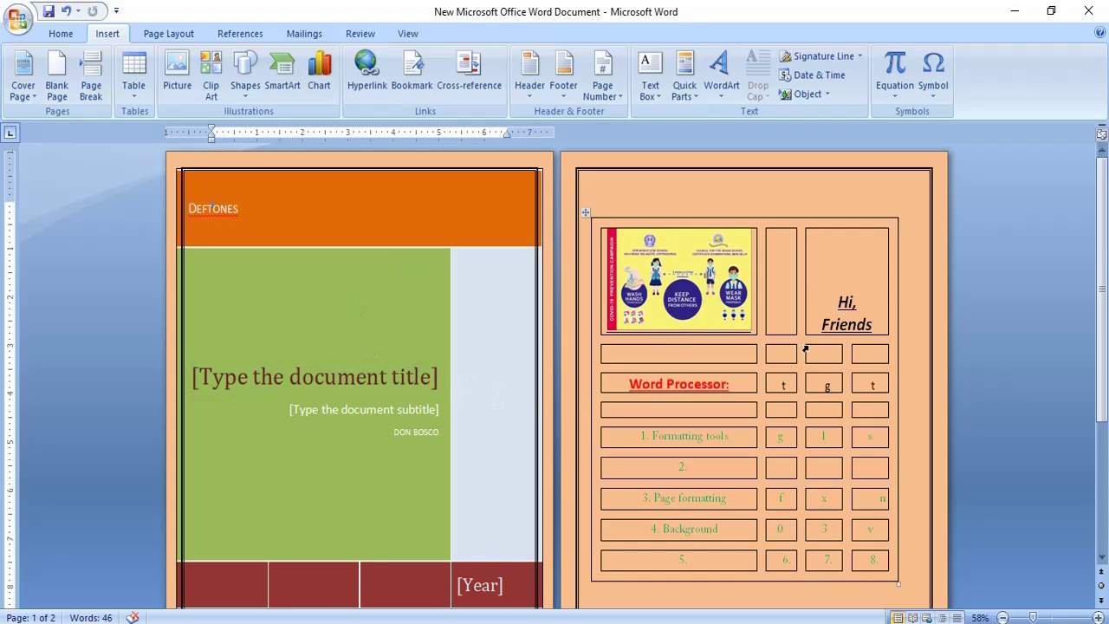
- Type 'SDFF' as the cover's company name and 'dhdg' as its title
double_click(202, 208)
text(S)
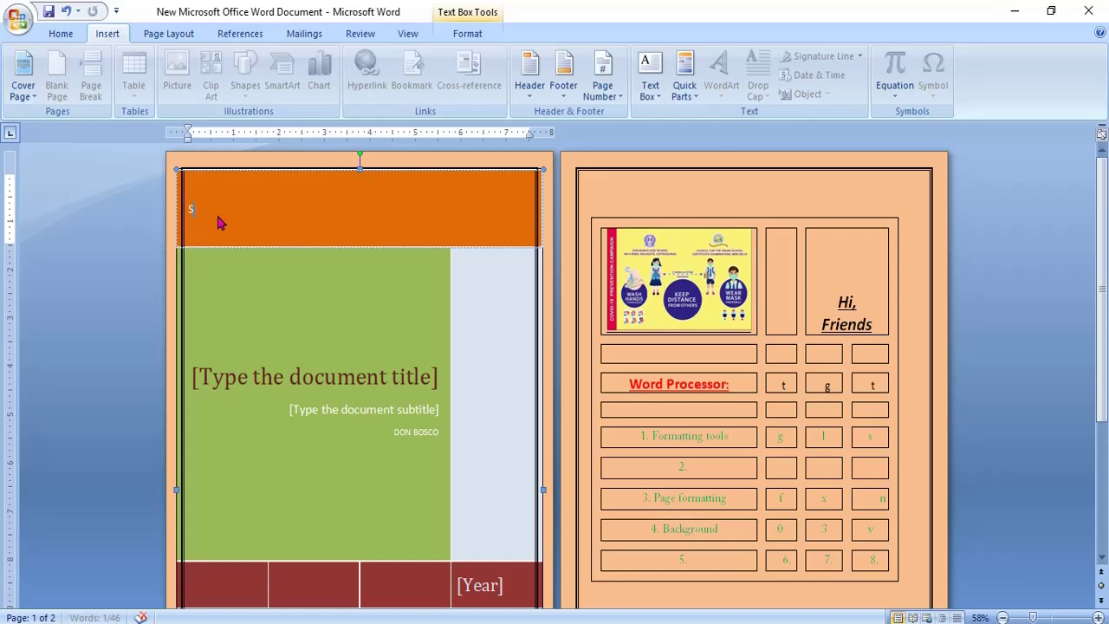
text(DFF)
click(292, 376)
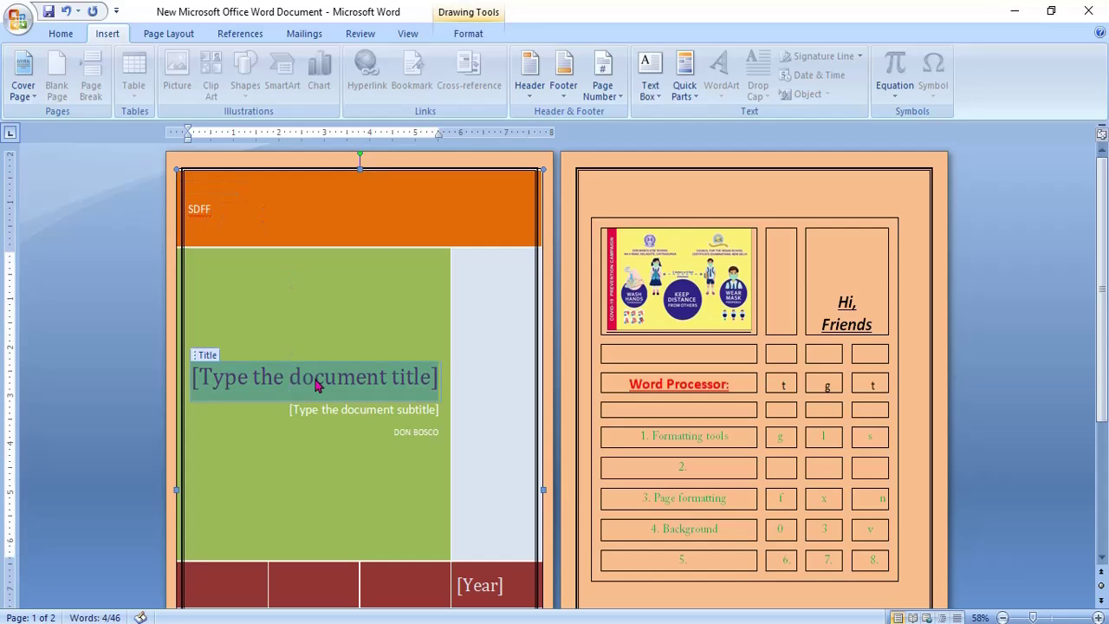
text(dhdg)
scroll(383, 413, down, 3)
ctrl+scroll(384, 416, down, 2)
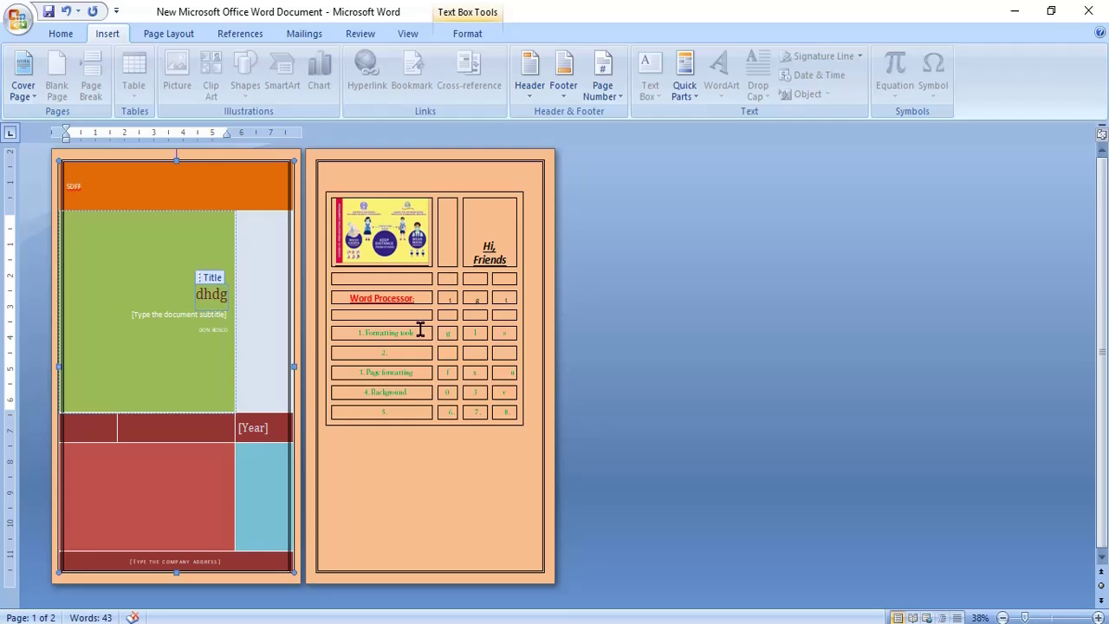
ctrl+scroll(430, 329, up, 4)
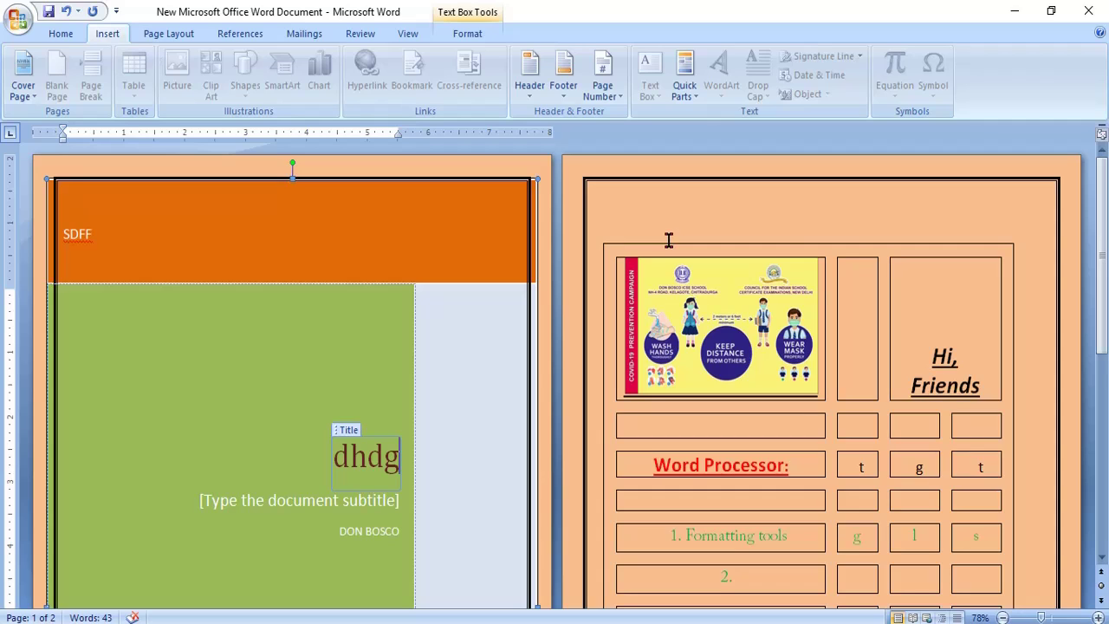
scroll(670, 505, down, 10)
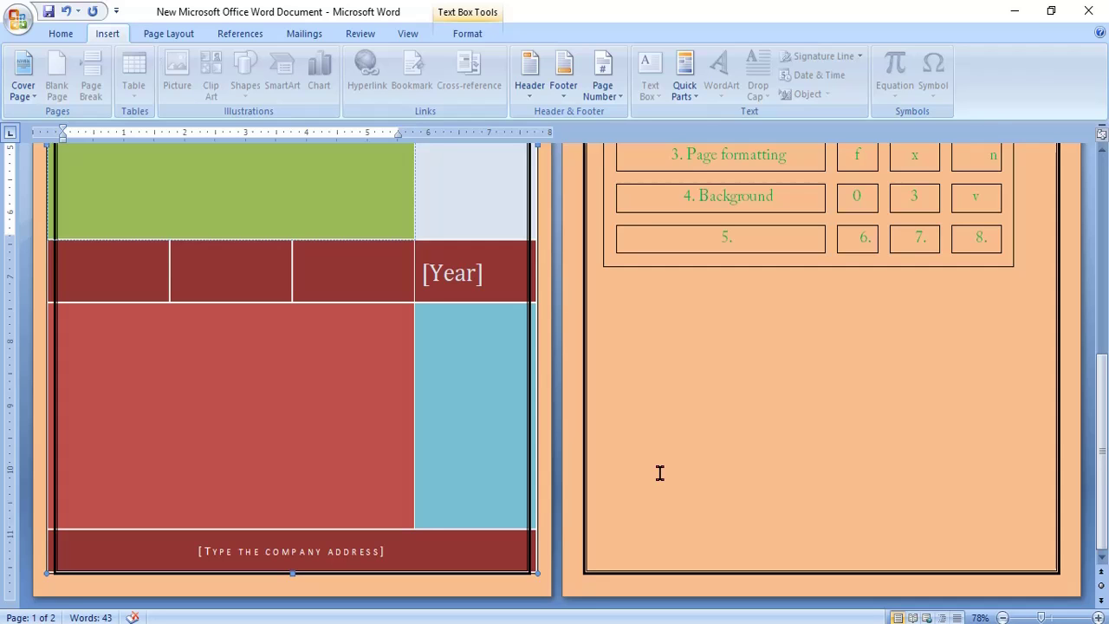
scroll(716, 436, up, 10)
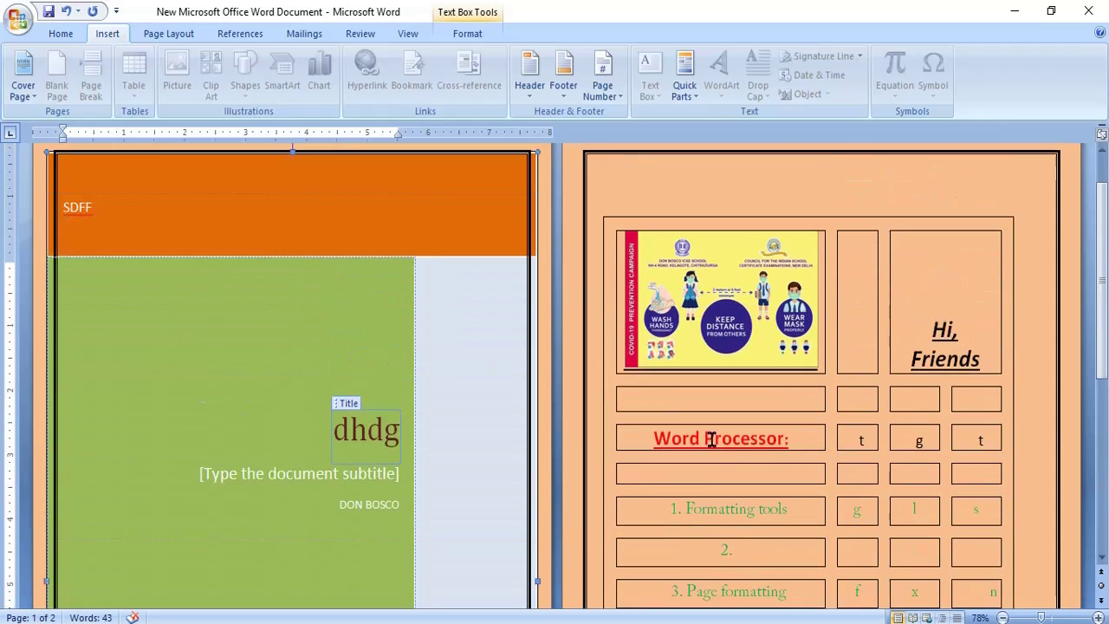
- Type 'hgfhgfjh' into the table page's header, then exit header editing
double_click(749, 206)
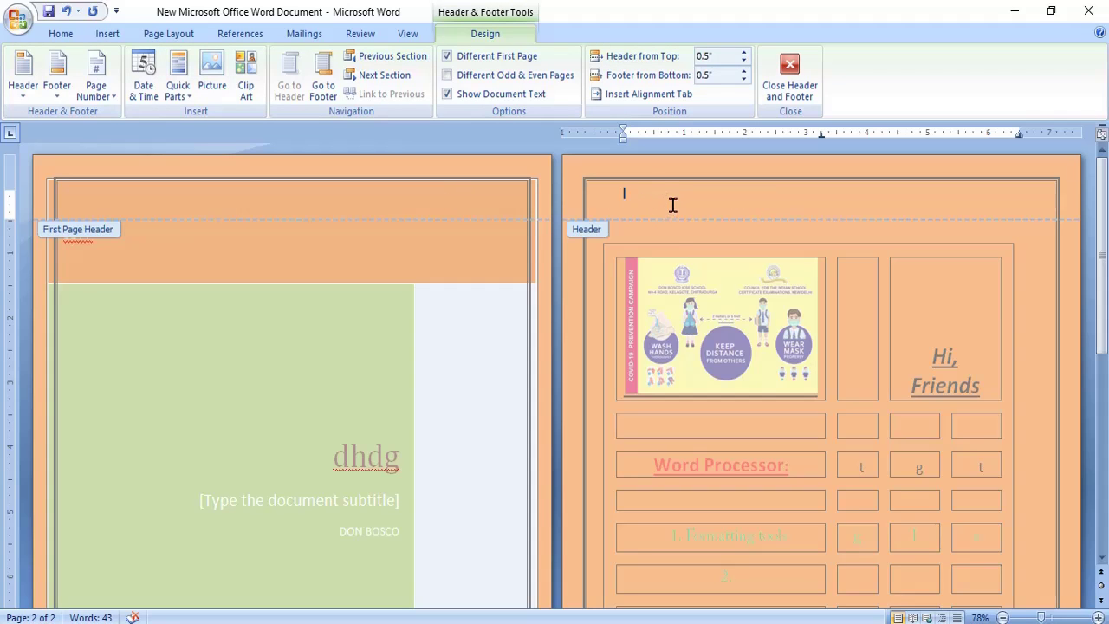
text(hgfhgfjh)
key(Escape)
scroll(675, 208, down, 5)
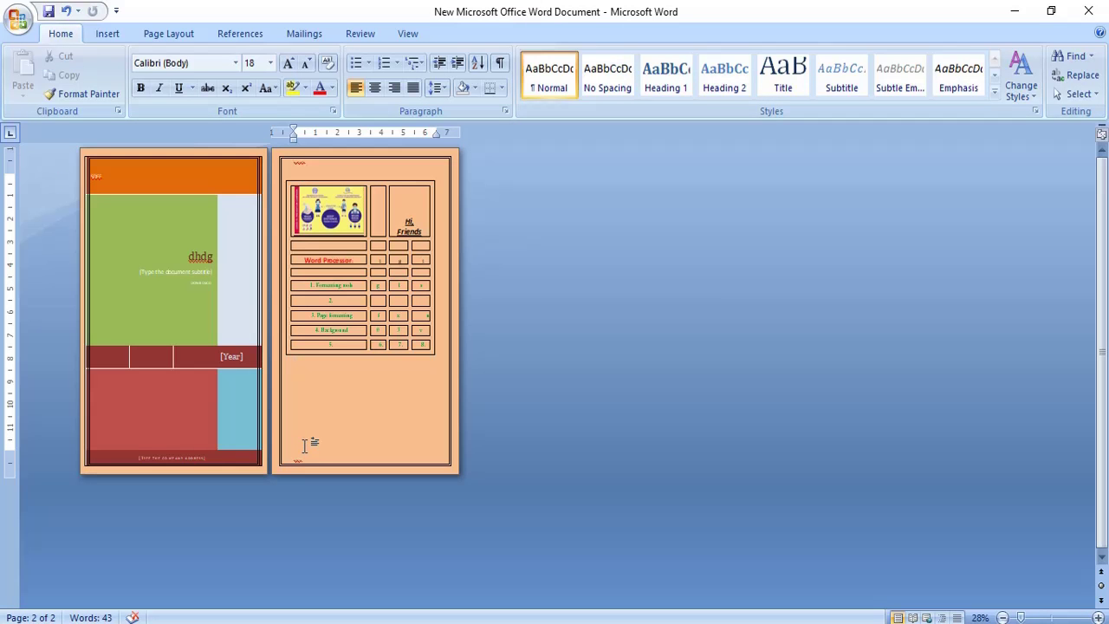
- Insert the Annual header design on the table page
click(115, 34)
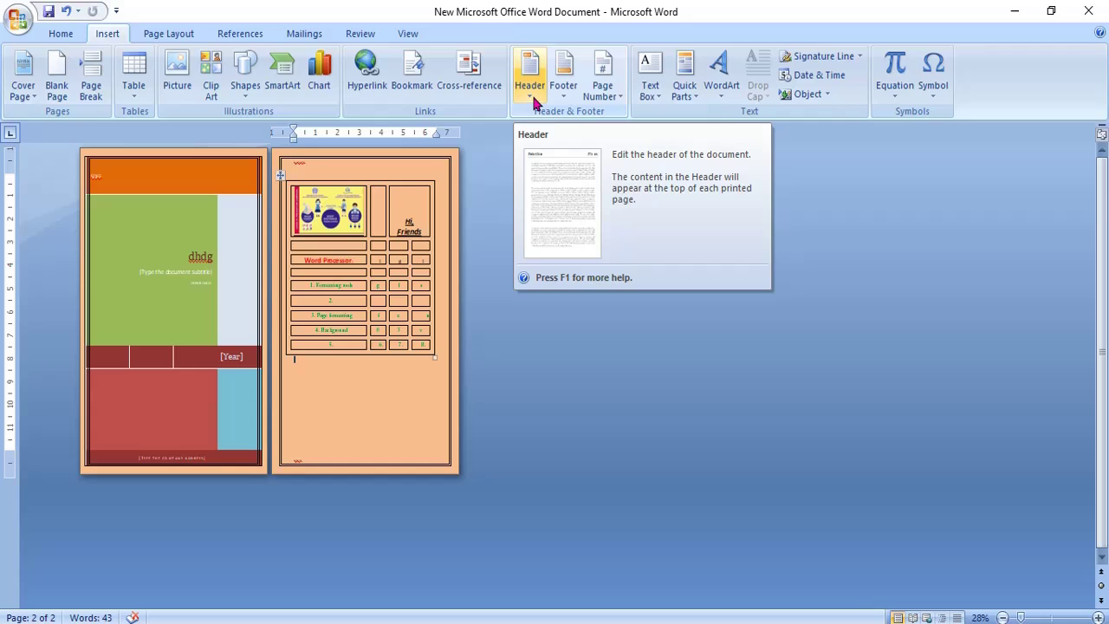
click(533, 100)
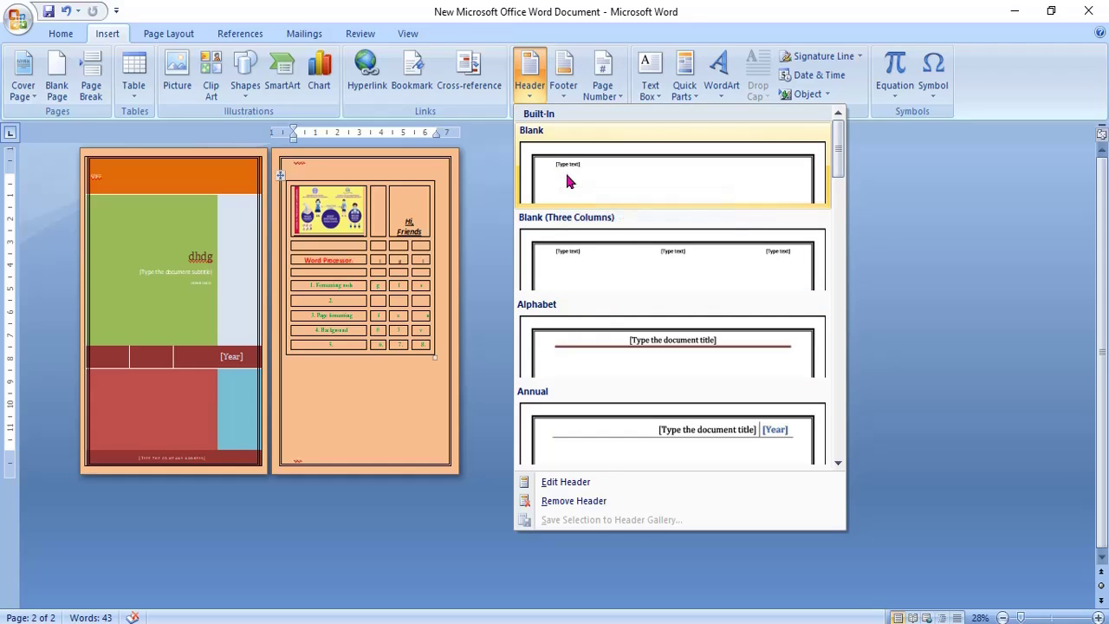
click(698, 411)
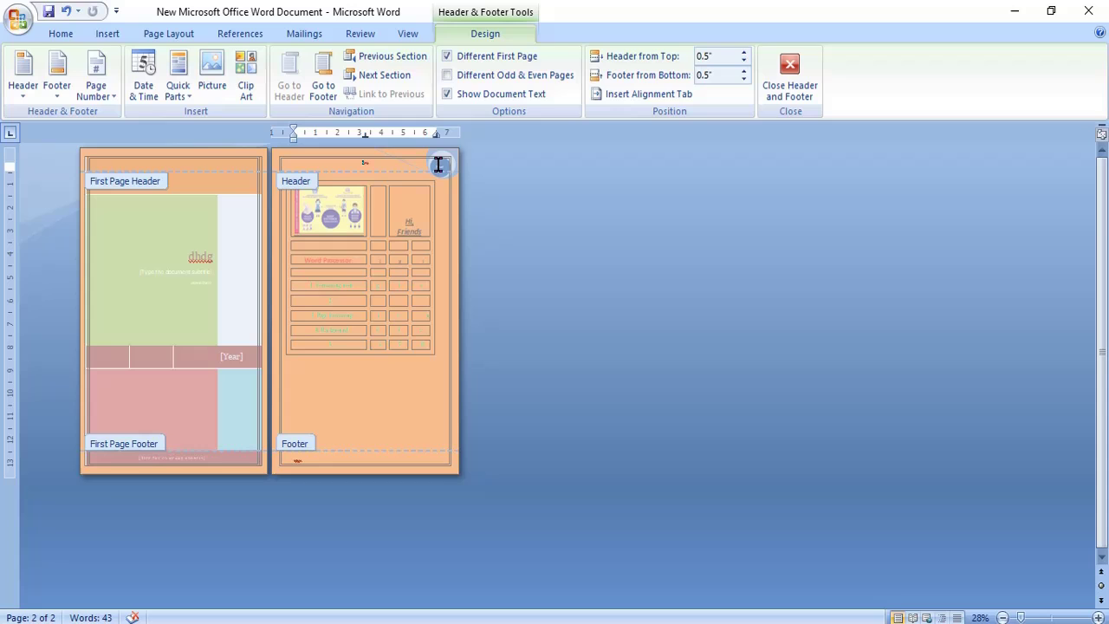
- Browse the footer gallery without adding a footer, then leave header and footer editing
click(105, 35)
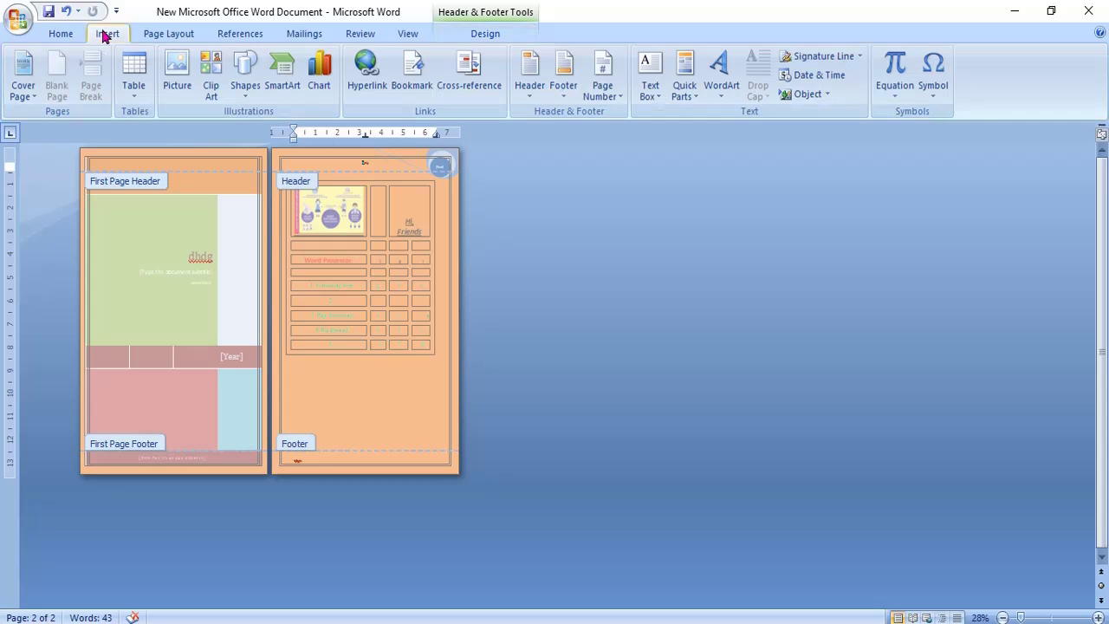
click(563, 97)
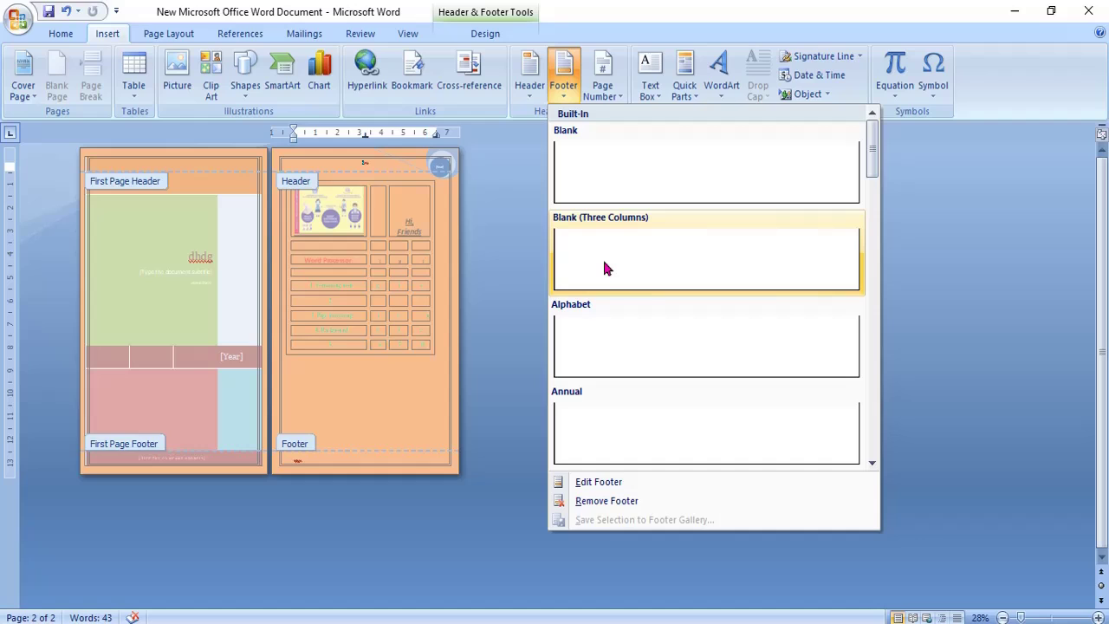
click(511, 279)
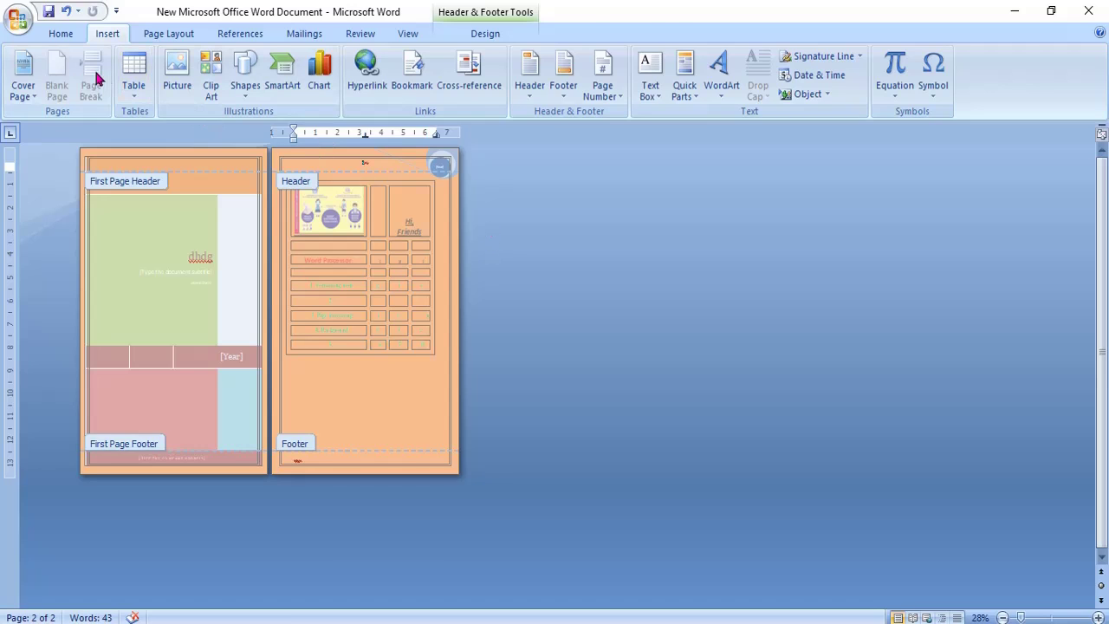
key(Escape)
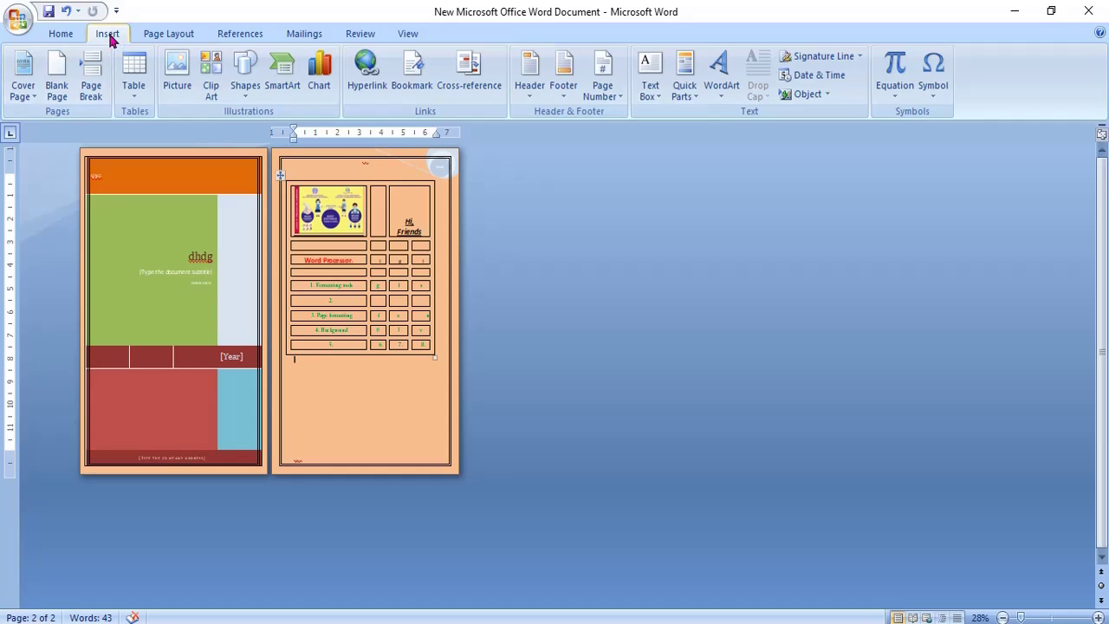
- Insert the long-format date 'Monday, December 14, 2020' into page 2's footer
click(563, 98)
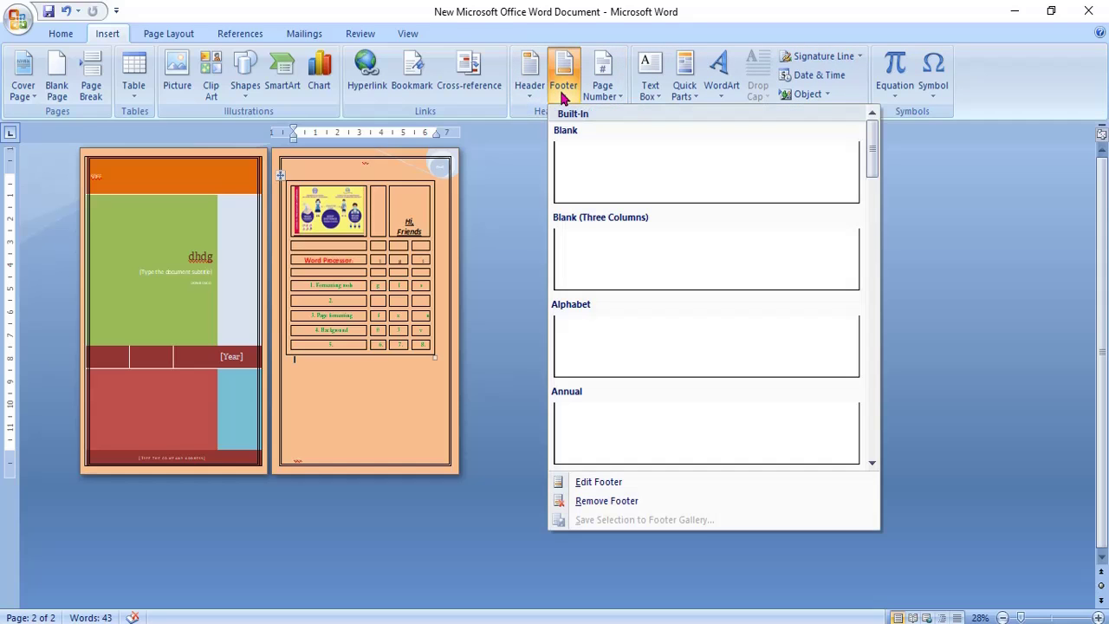
click(604, 485)
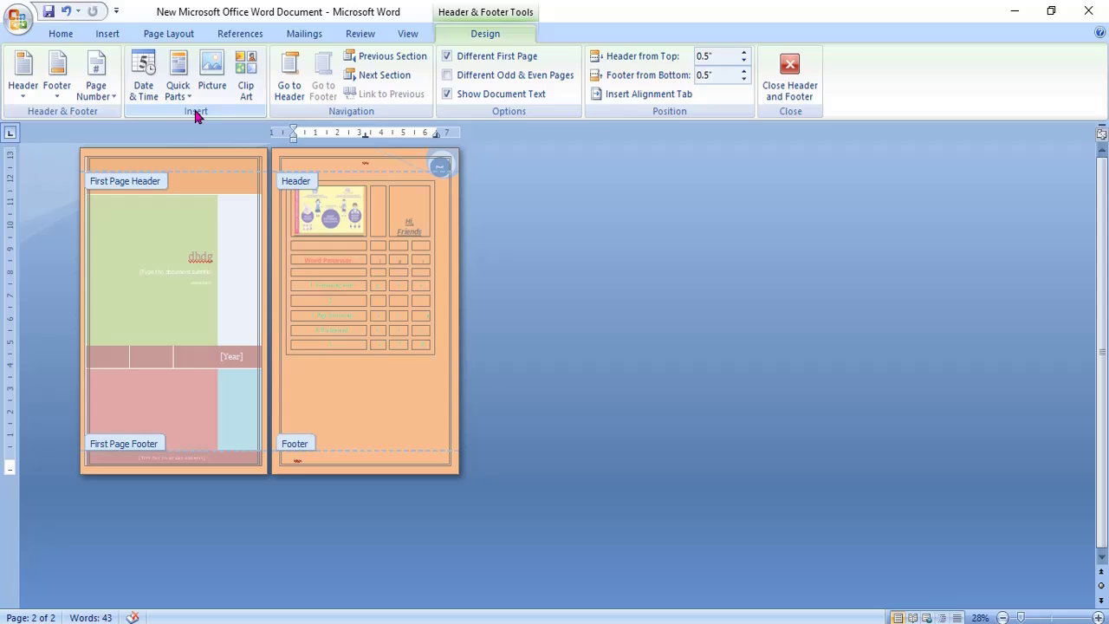
click(145, 76)
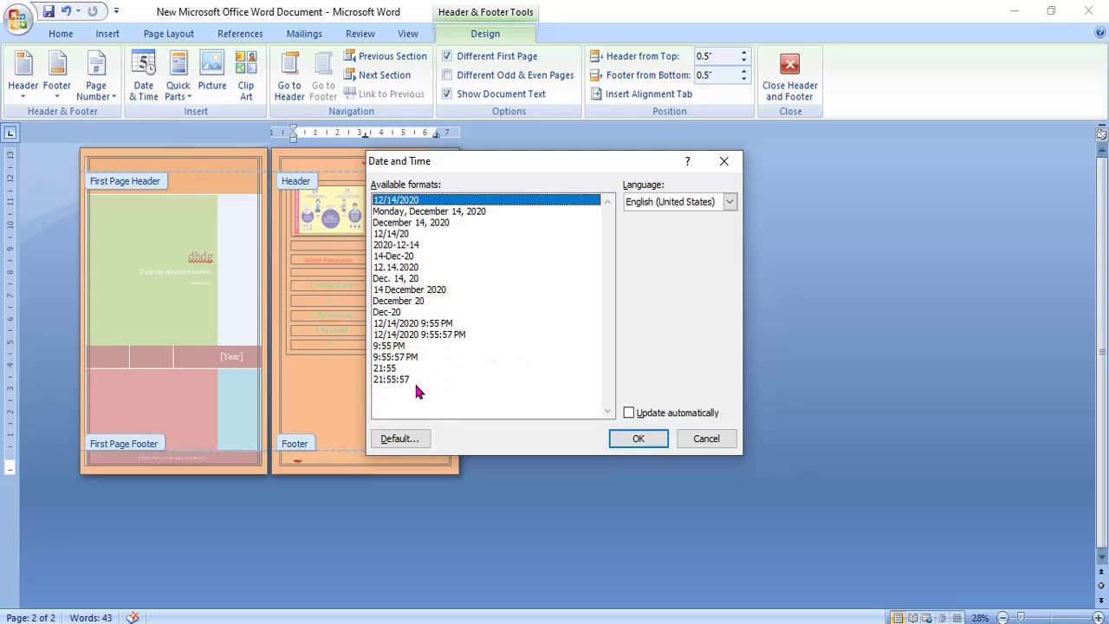
click(427, 212)
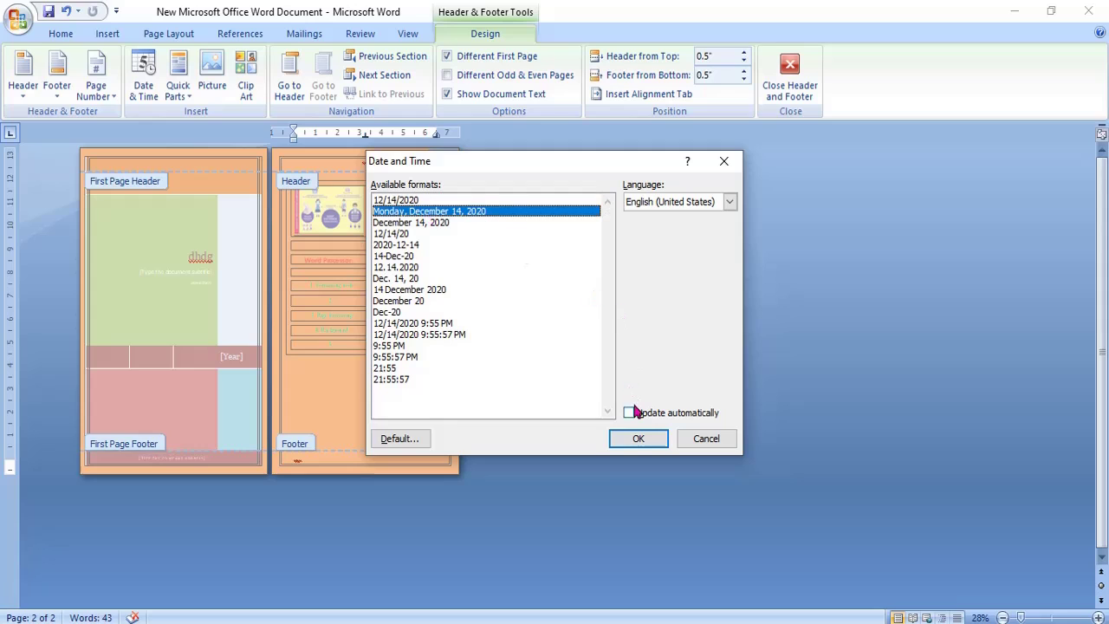
click(636, 438)
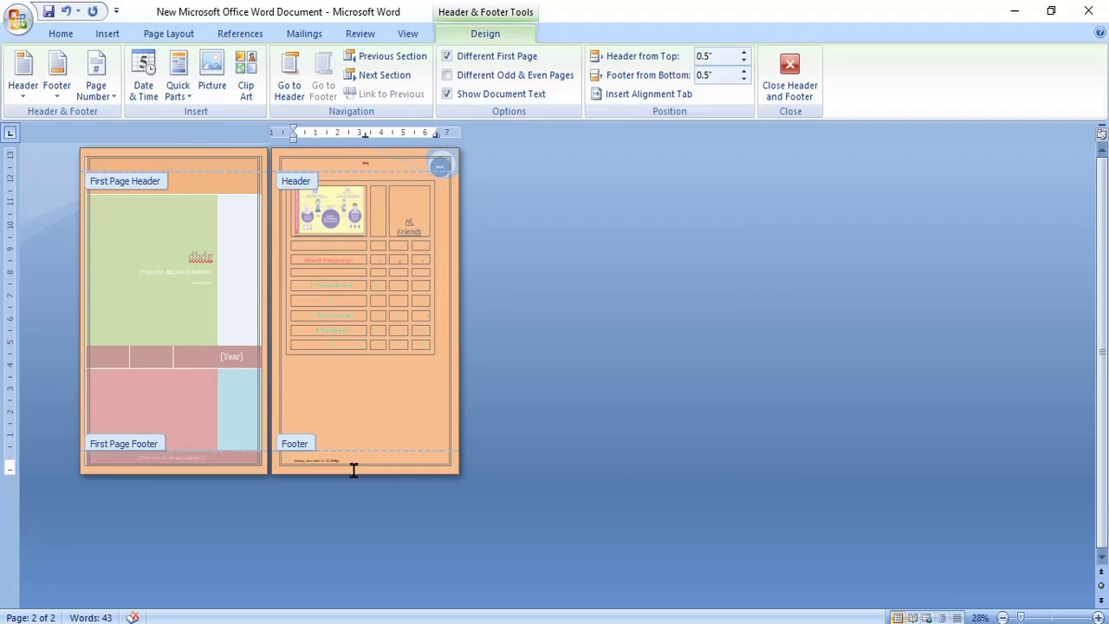
ctrl+scroll(338, 458, up, 8)
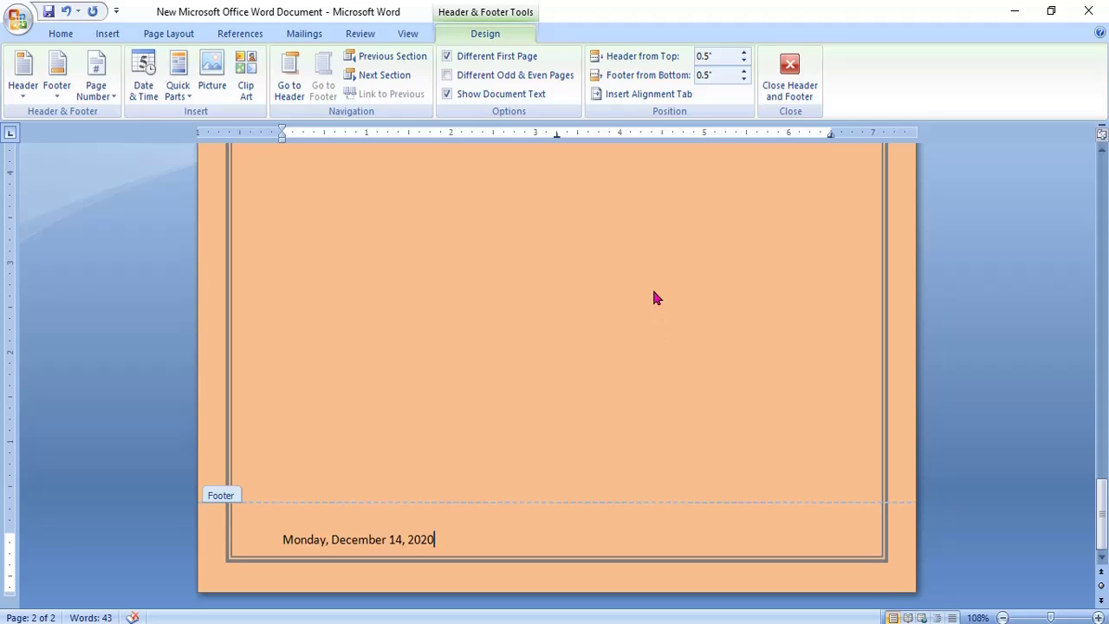
scroll(545, 372, up, 5)
scroll(473, 383, up, 5)
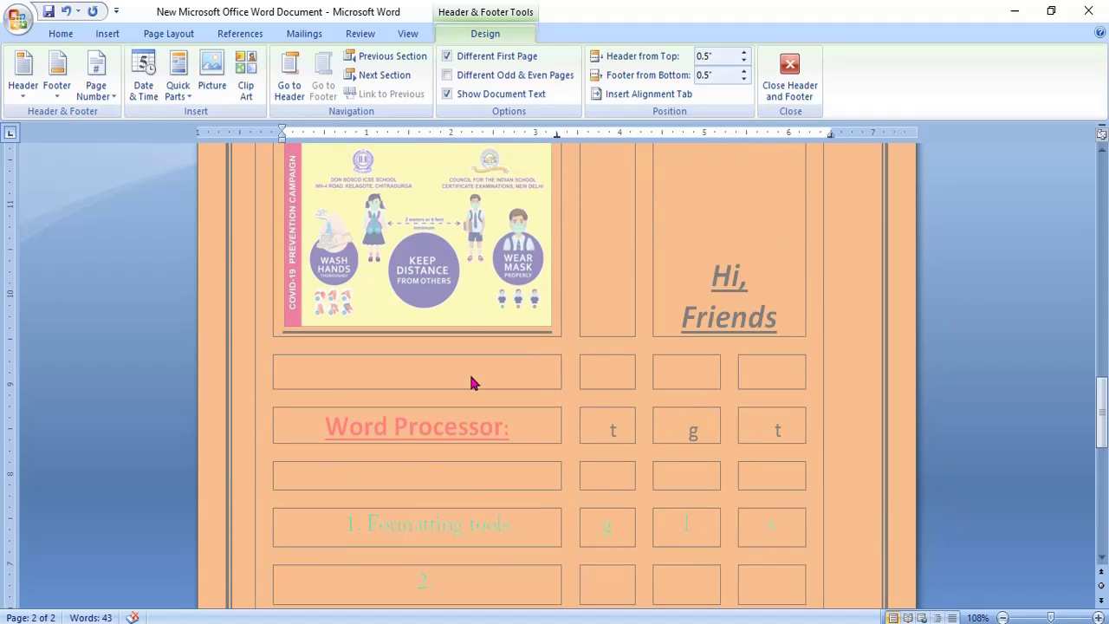
scroll(473, 383, up, 5)
scroll(468, 364, up, 5)
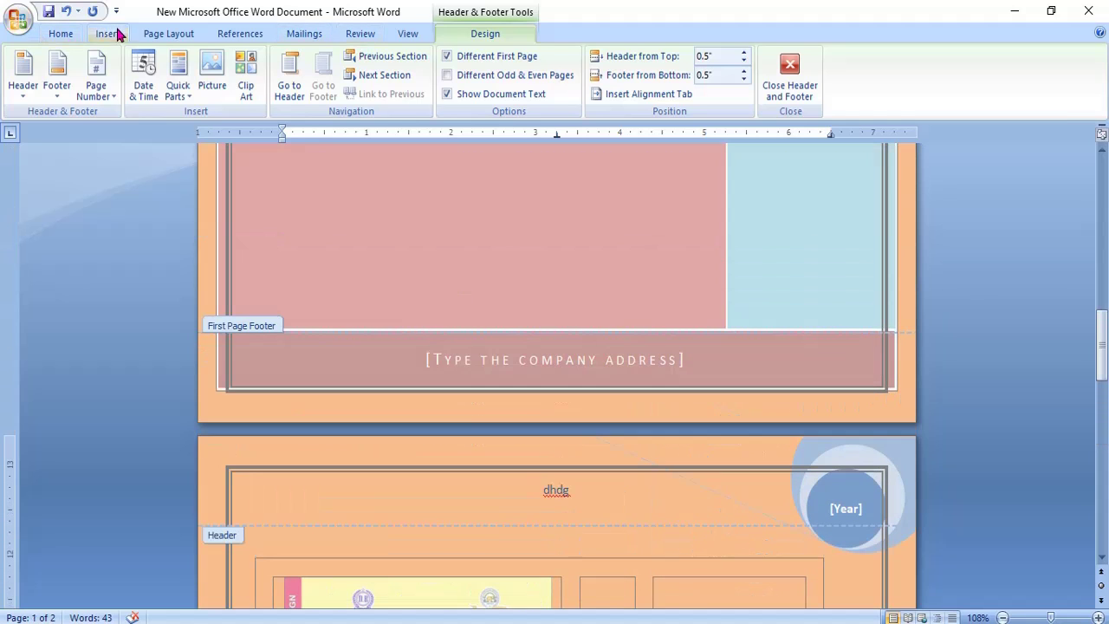
- Replace page 2's header content with a top-of-page Plain Number 2 centred page number
click(113, 33)
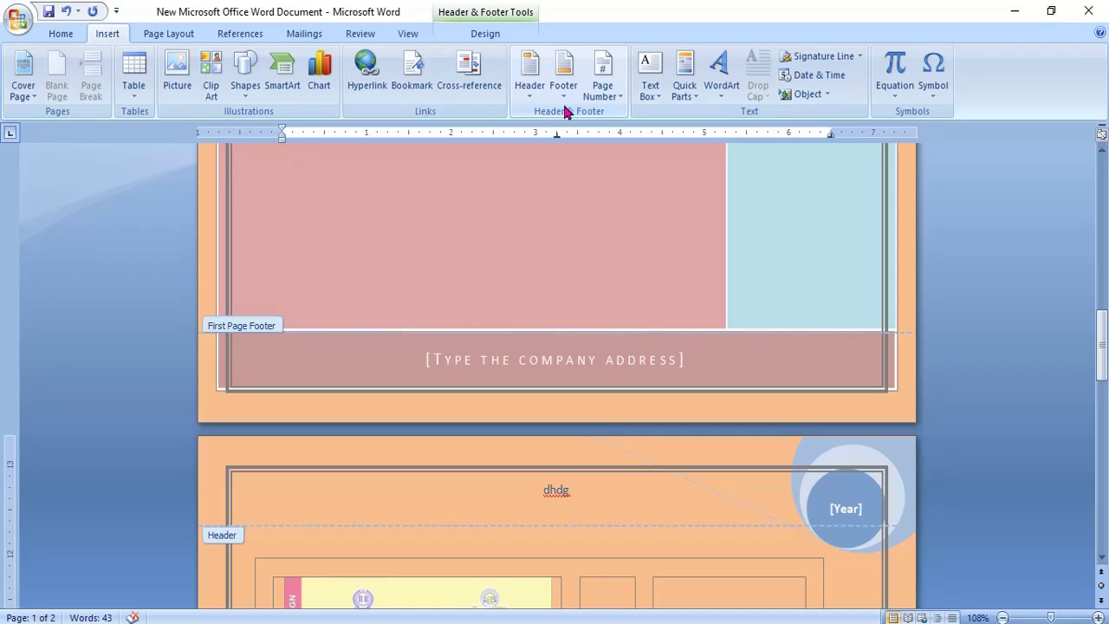
click(533, 98)
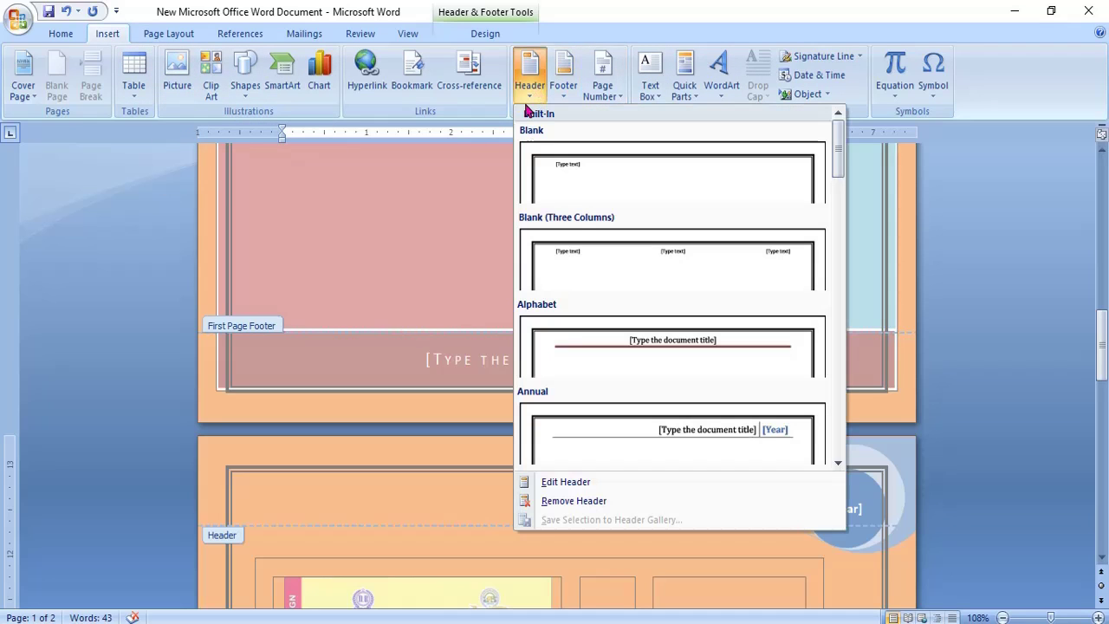
click(561, 485)
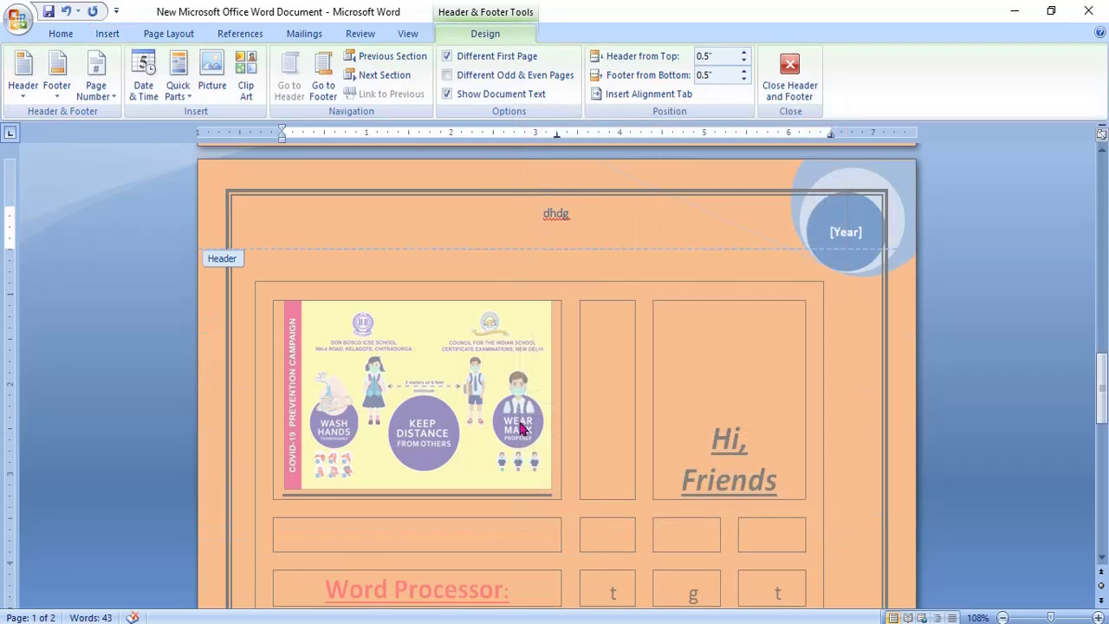
click(109, 97)
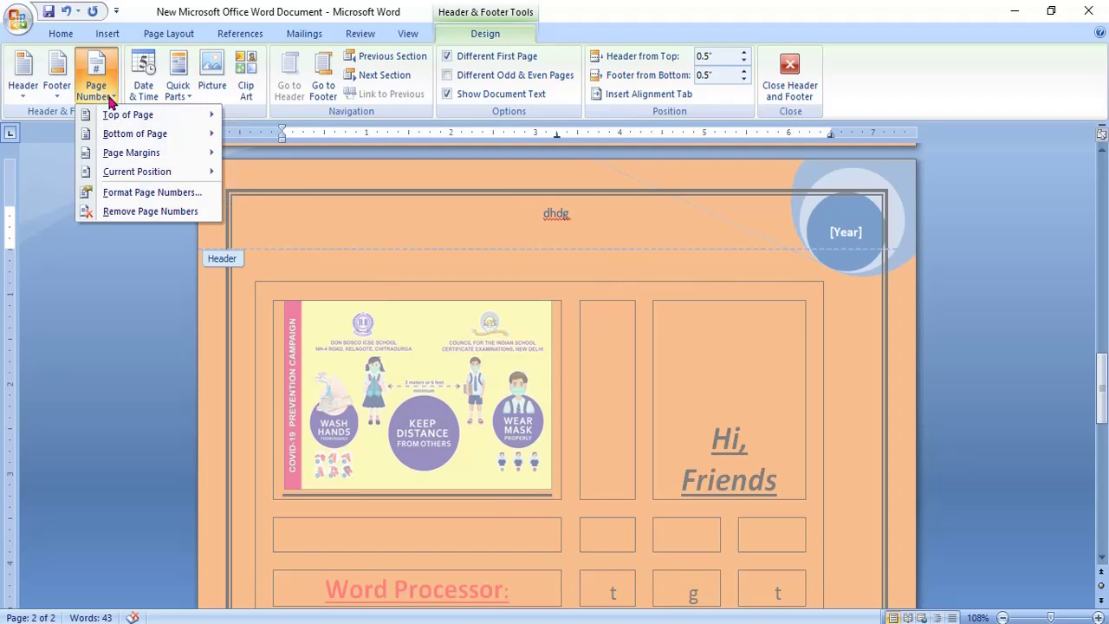
mouse_move(116, 119)
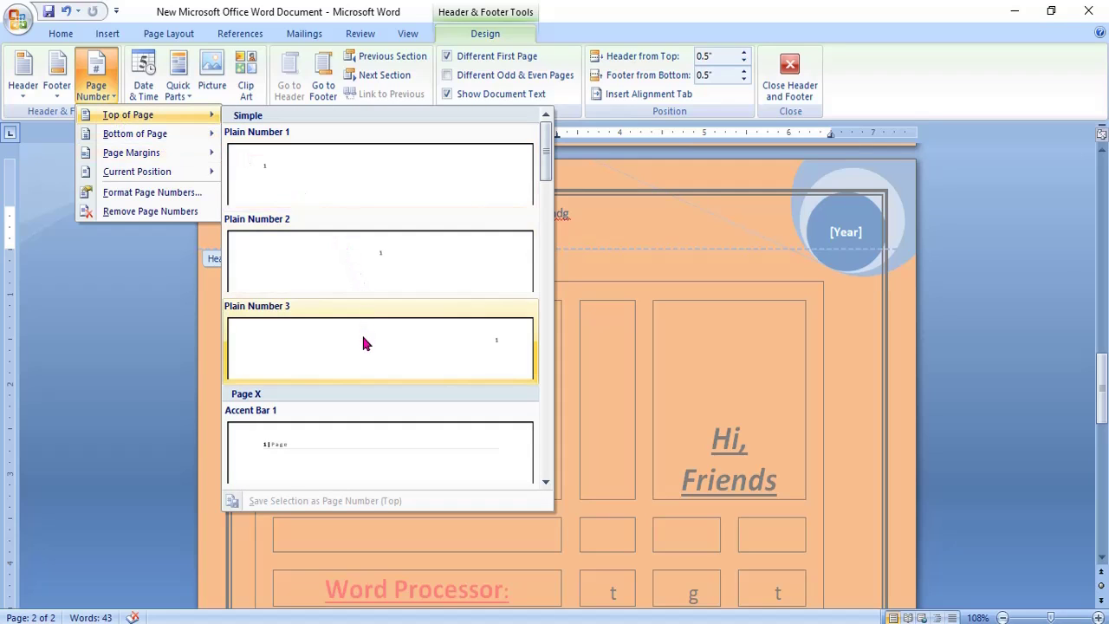
mouse_move(164, 142)
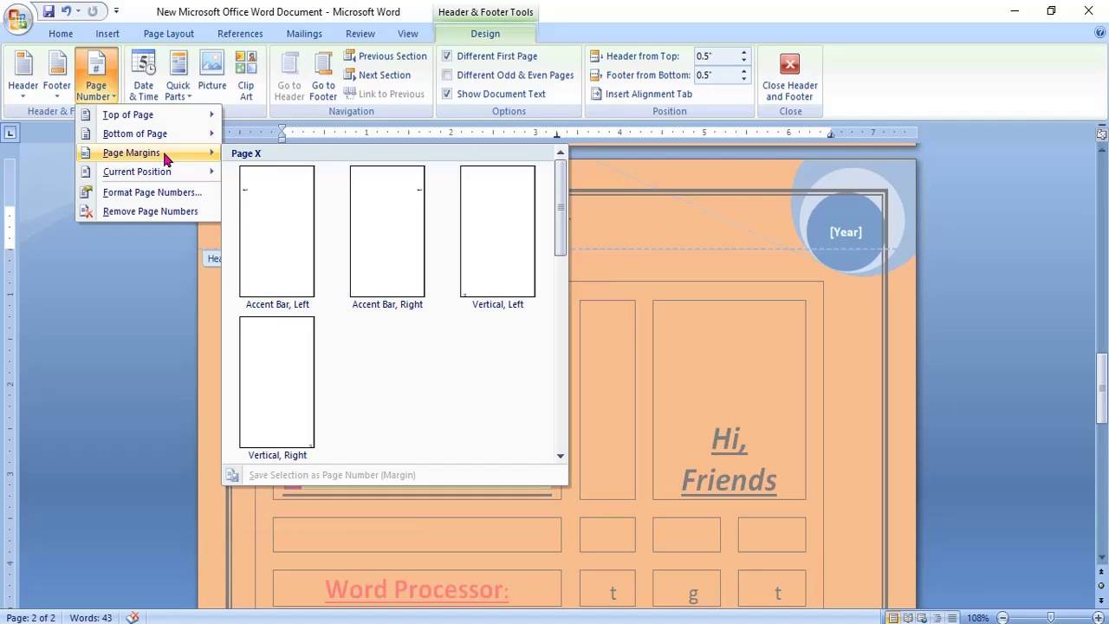
mouse_move(176, 118)
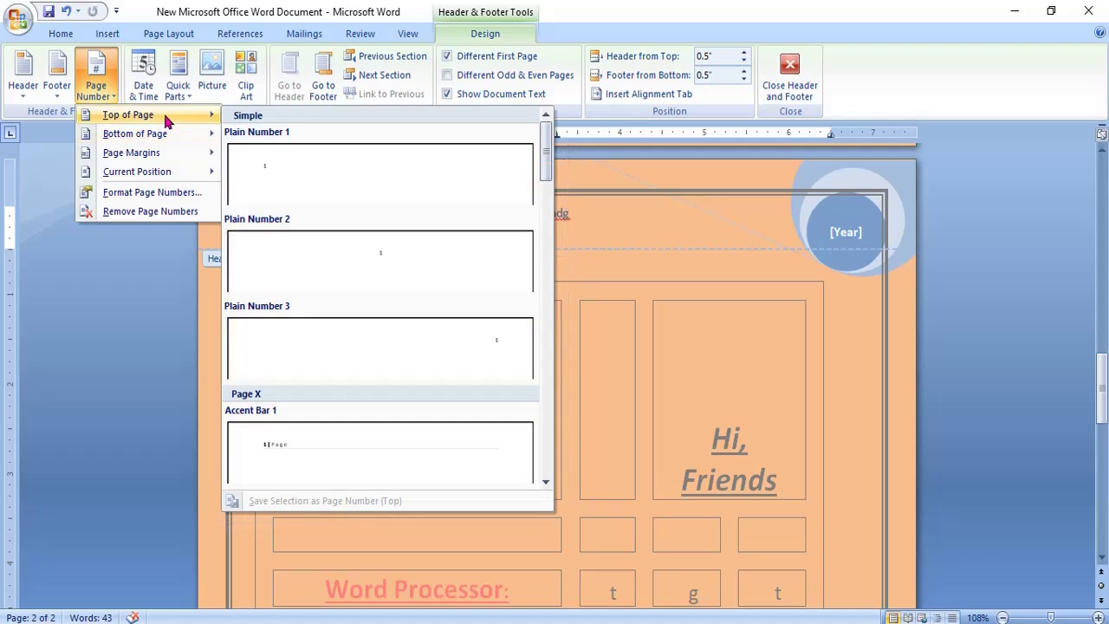
click(374, 258)
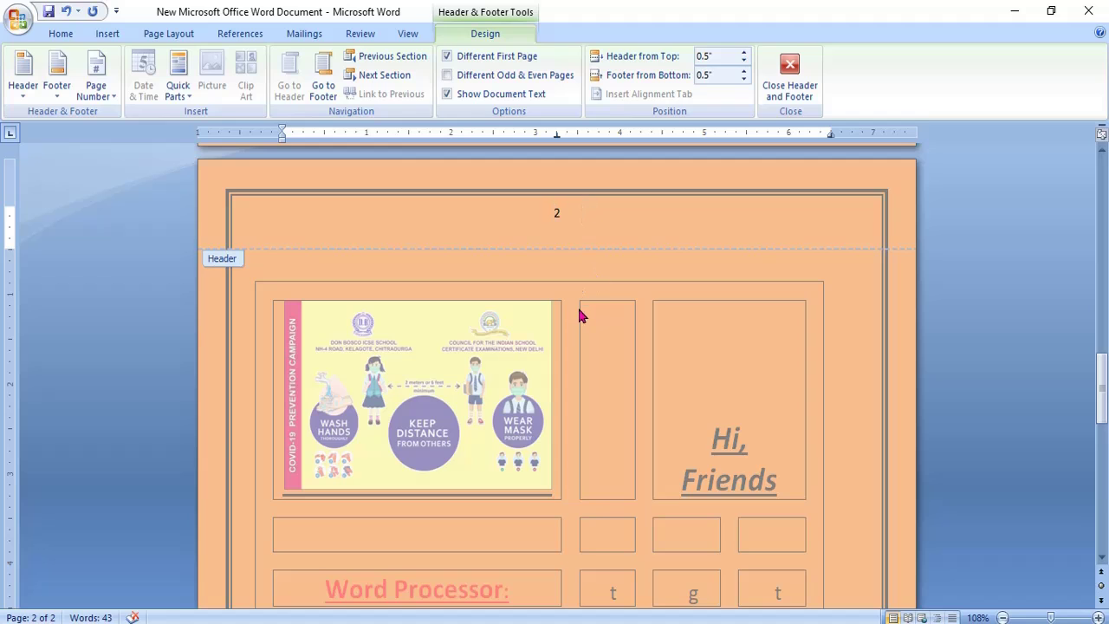
- Scroll over the pages, then close header and footer editing with Esc
scroll(585, 315, up, 10)
scroll(599, 312, up, 10)
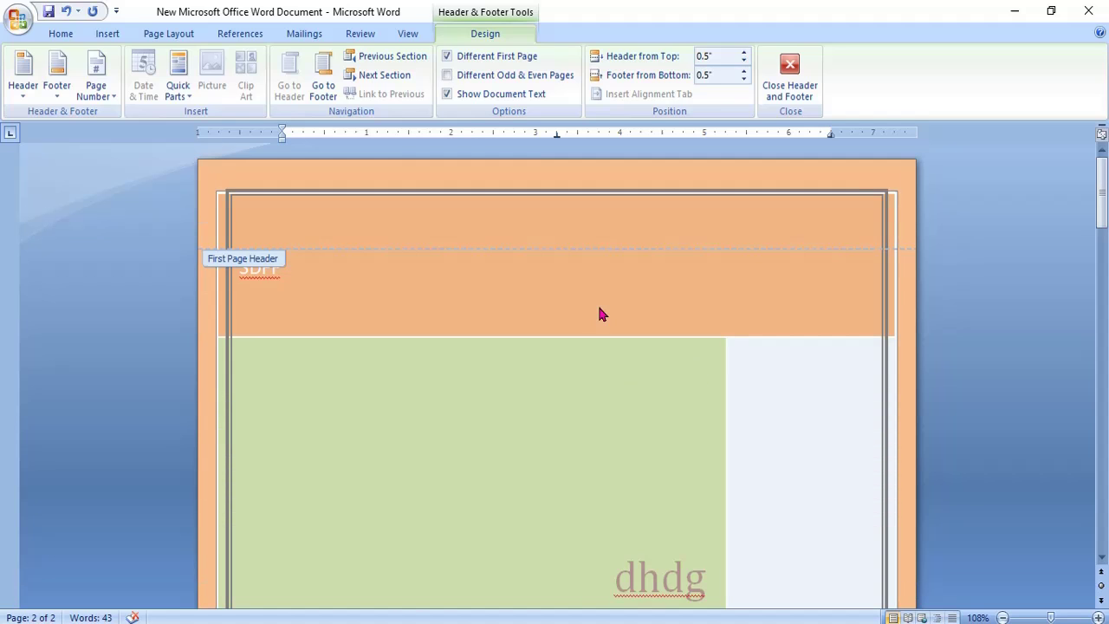
scroll(577, 233, down, 13)
scroll(569, 321, up, 3)
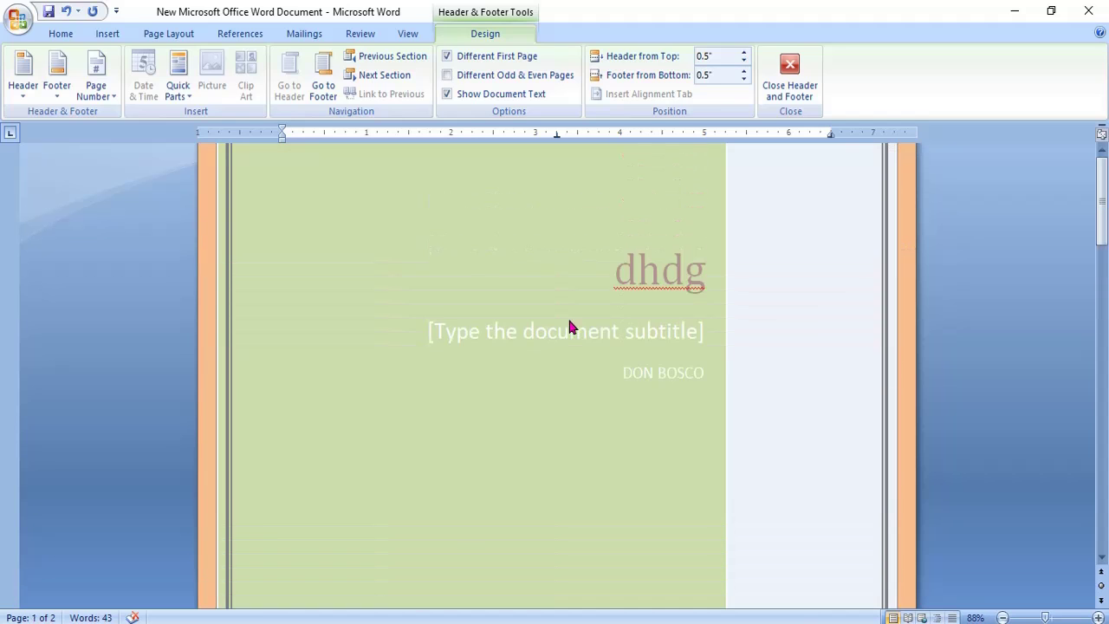
ctrl+scroll(569, 321, down, 6)
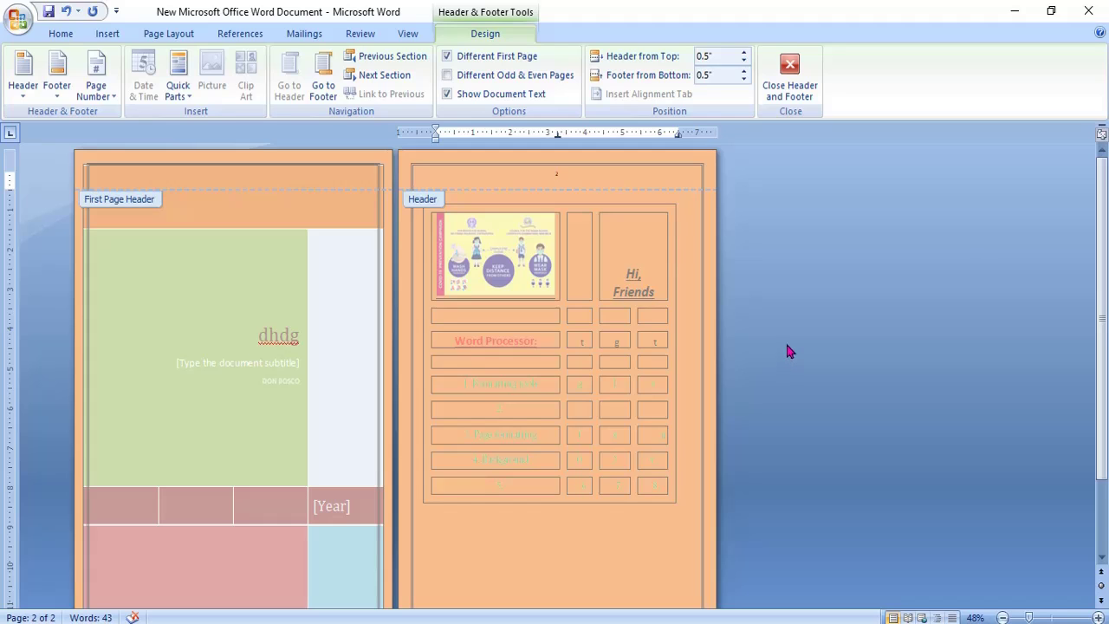
key(Escape)
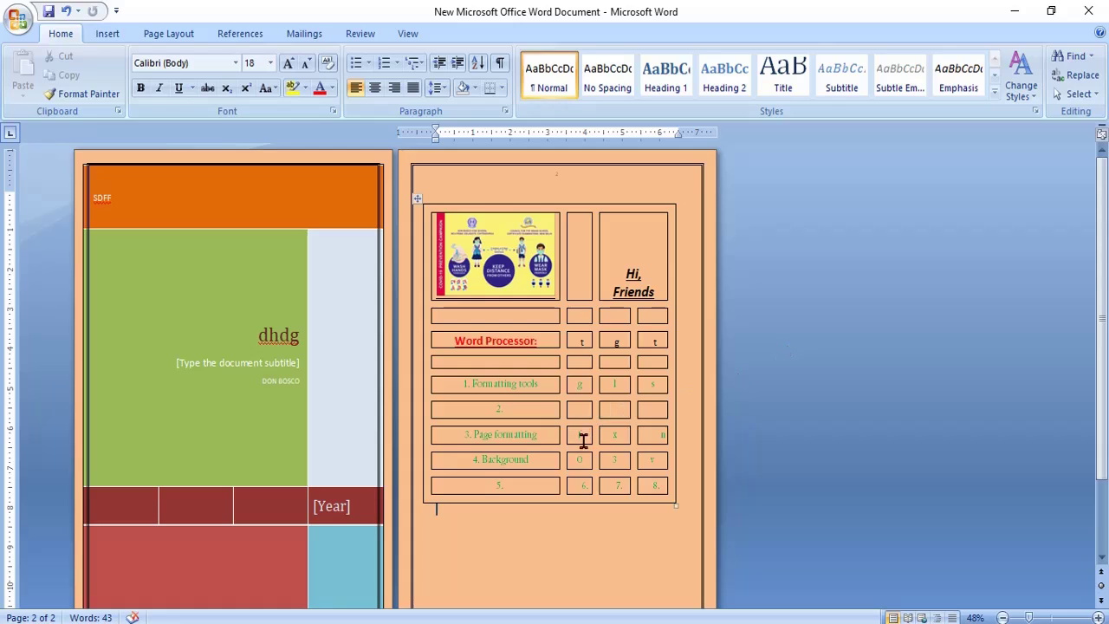
- Open the Print dialog from the Office Button's Print menu
scroll(581, 441, down, 1)
scroll(561, 517, down, 4)
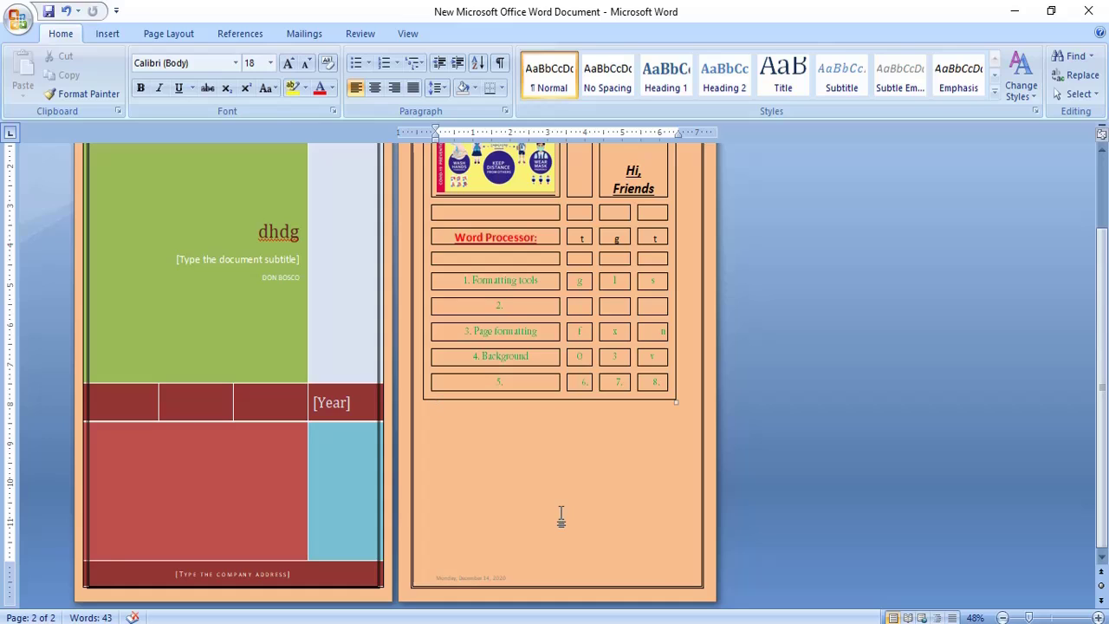
click(13, 21)
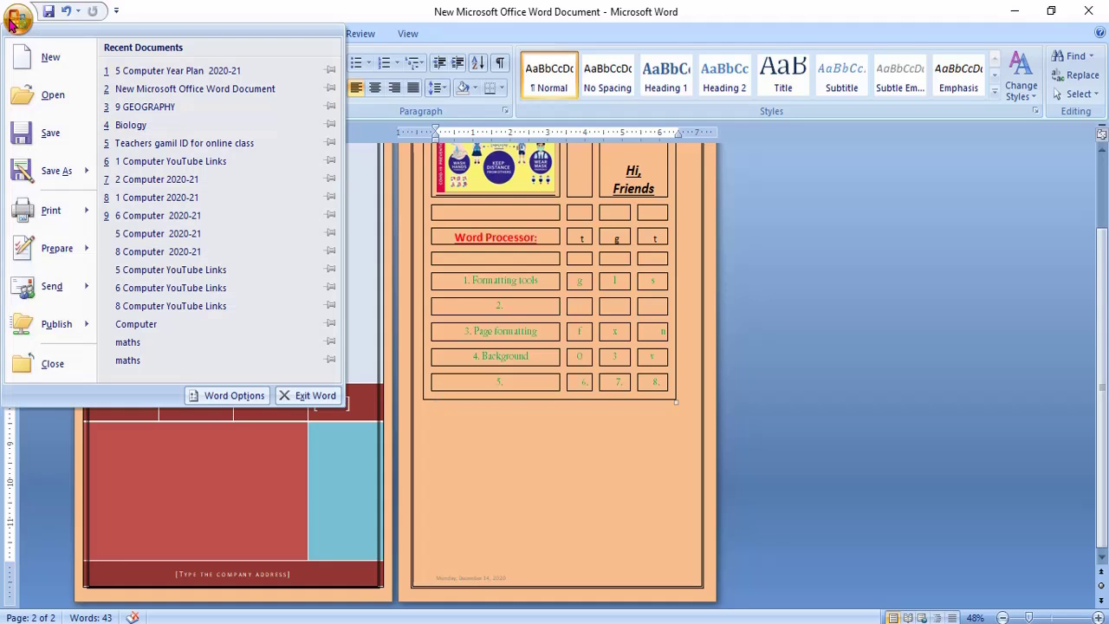
mouse_move(17, 214)
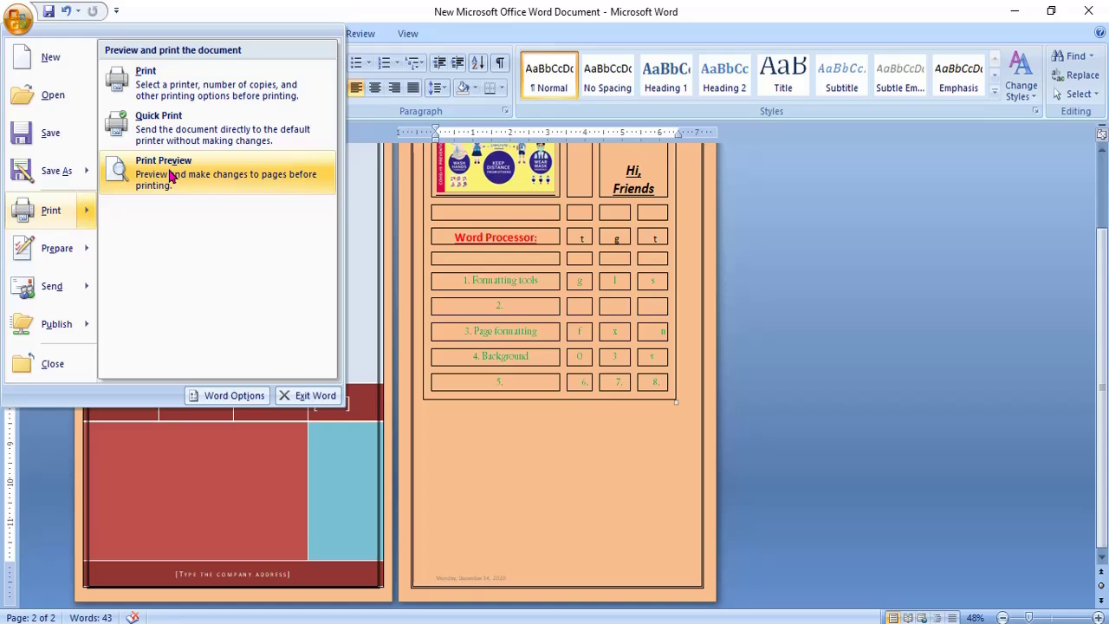
click(169, 89)
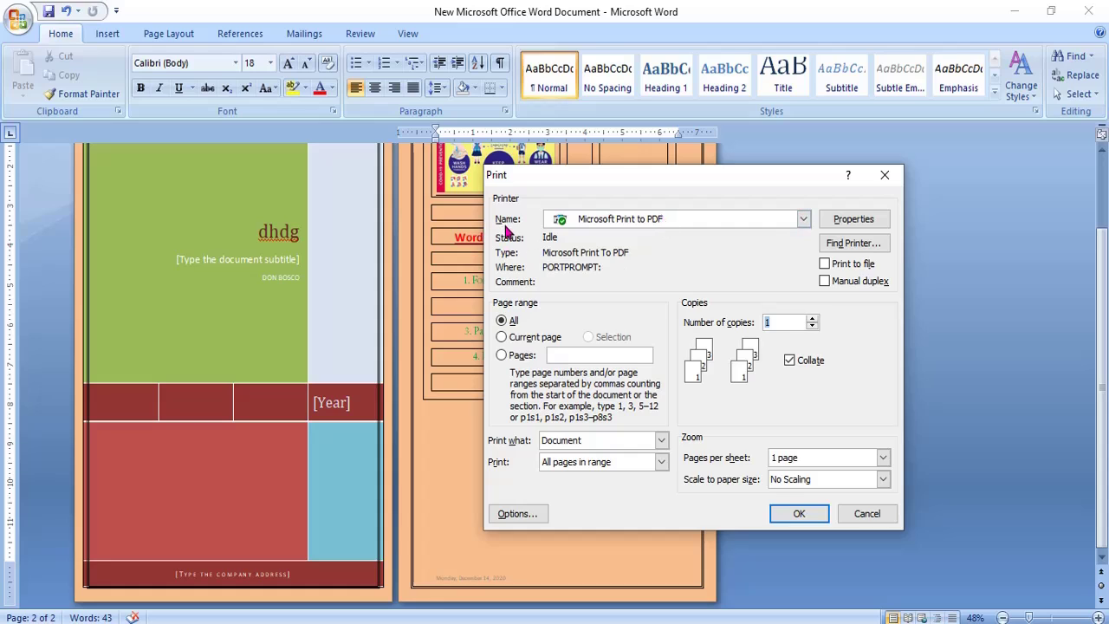
- Keep Microsoft Print to PDF as the printer and set the page range to Pages
click(804, 219)
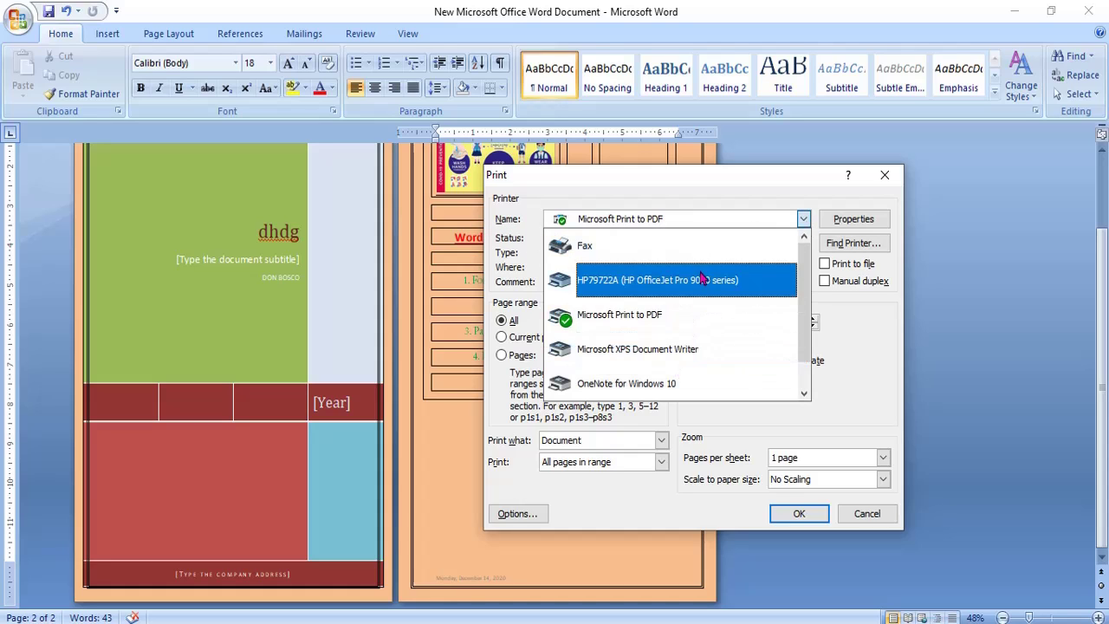
click(755, 314)
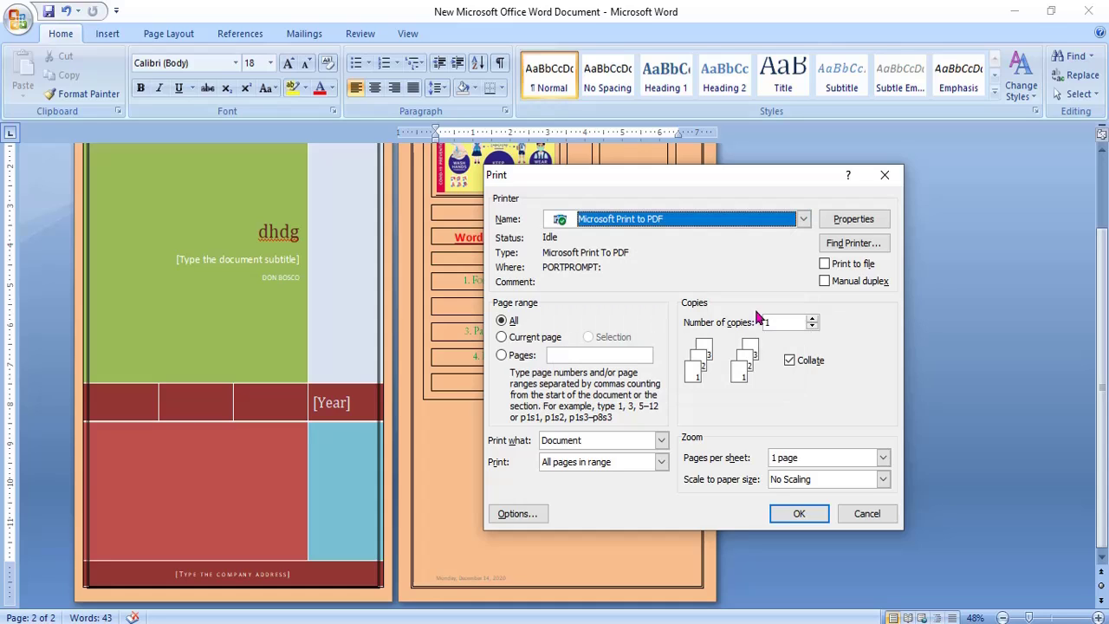
click(502, 338)
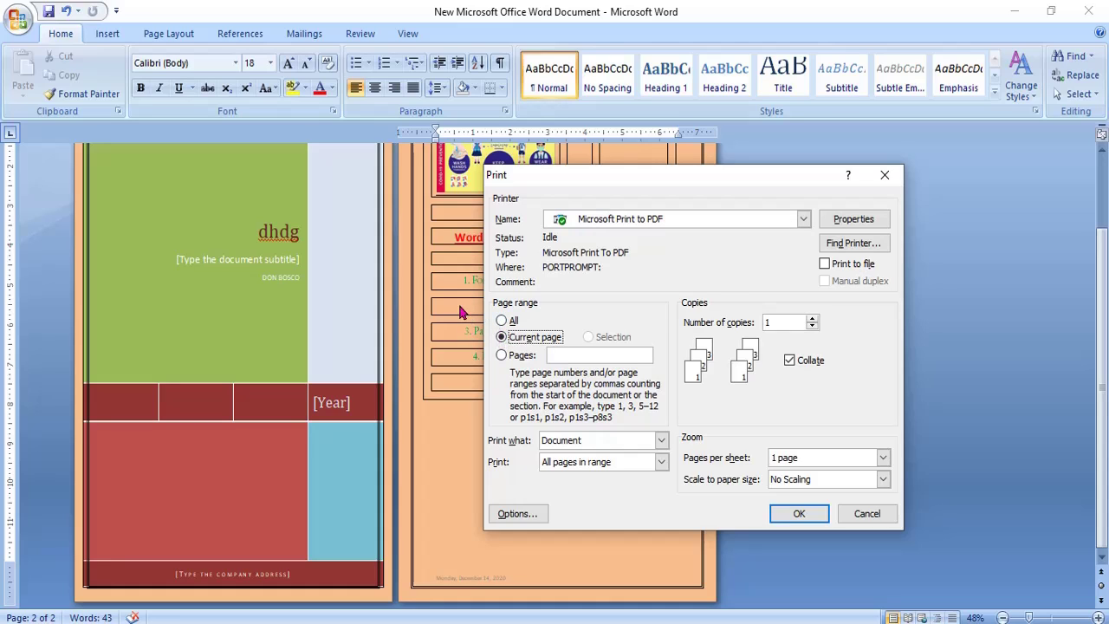
click(502, 356)
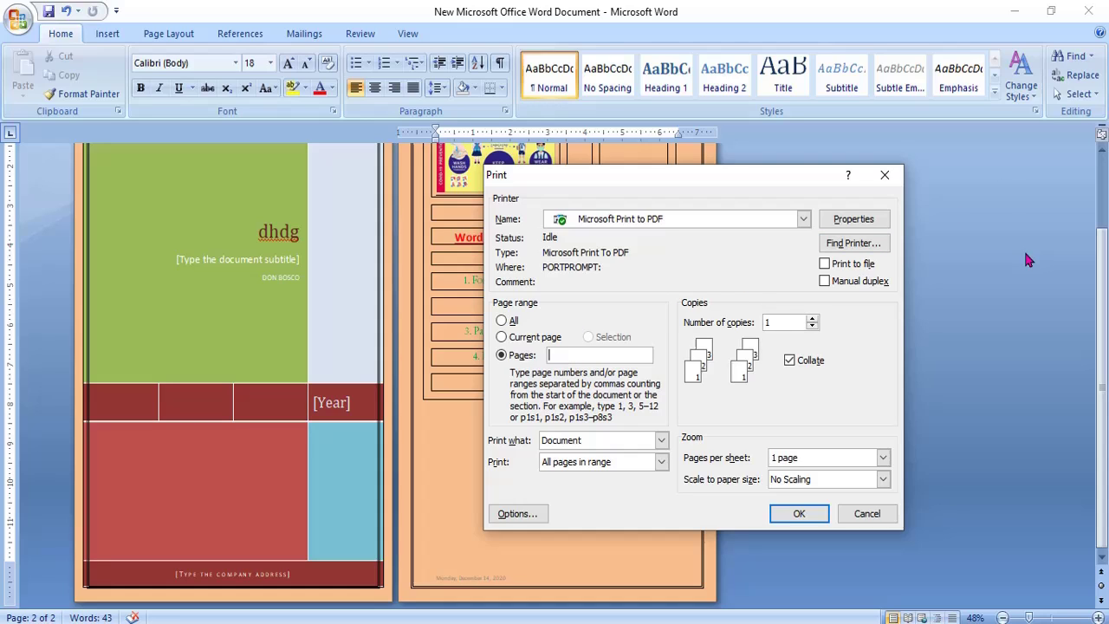
- Enter the page range 1,5,10 and raise the number of copies to 5
text(1)
text(,2)
key(BackSpace)
key(BackSpace)
key(BackSpace)
text(1)
text(-10)
key(BackSpace)
key(BackSpace)
key(BackSpace)
key(BackSpace)
text(1-5)
text(10)
key(alt+a)
key(alt+g)
text(1,5,10)
double_click(813, 319)
click(789, 361)
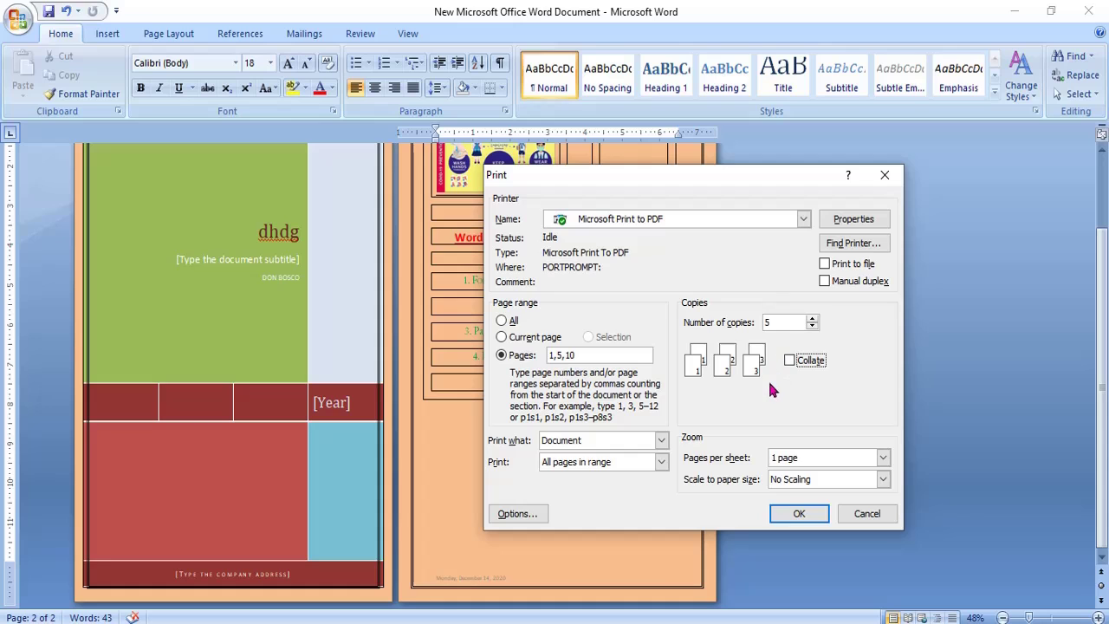
click(819, 361)
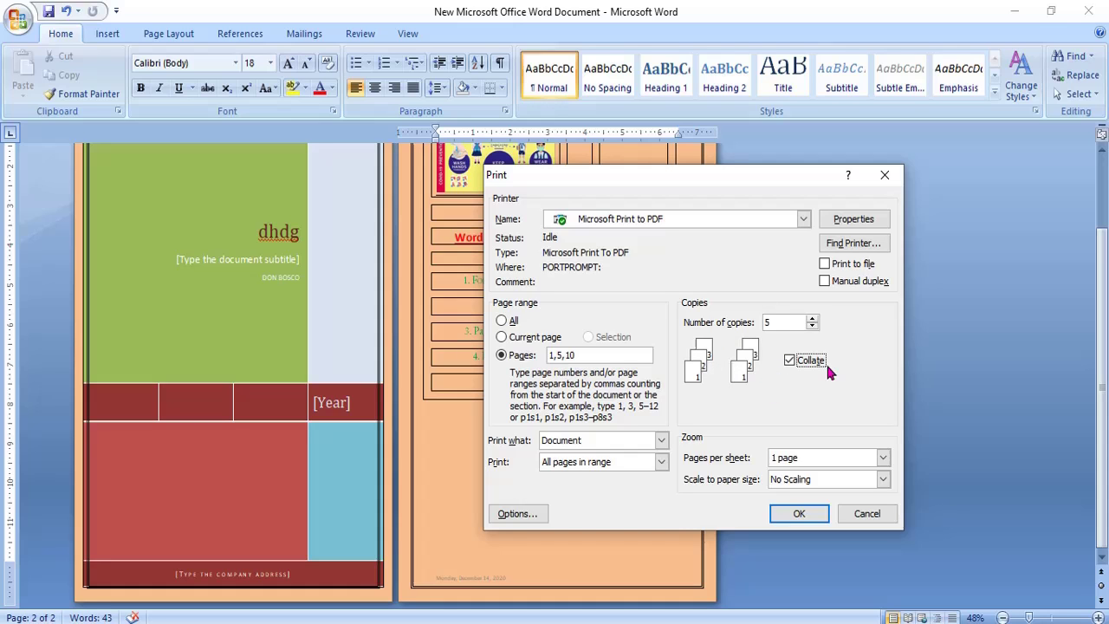